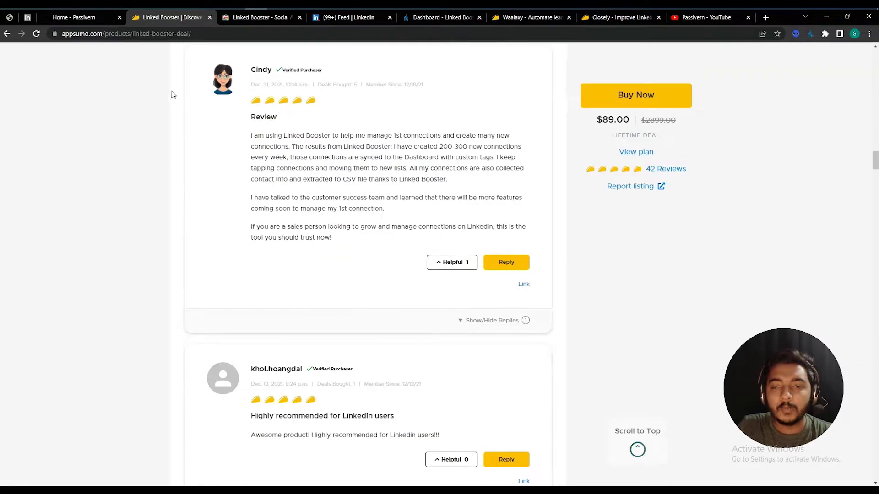
# Switch from the Linked Booster deal page to the "Passivern SaaS LTD Review with Giveaway" Facebook group and examine its discussion posts.
pyautogui.scroll(20, 160, 323)
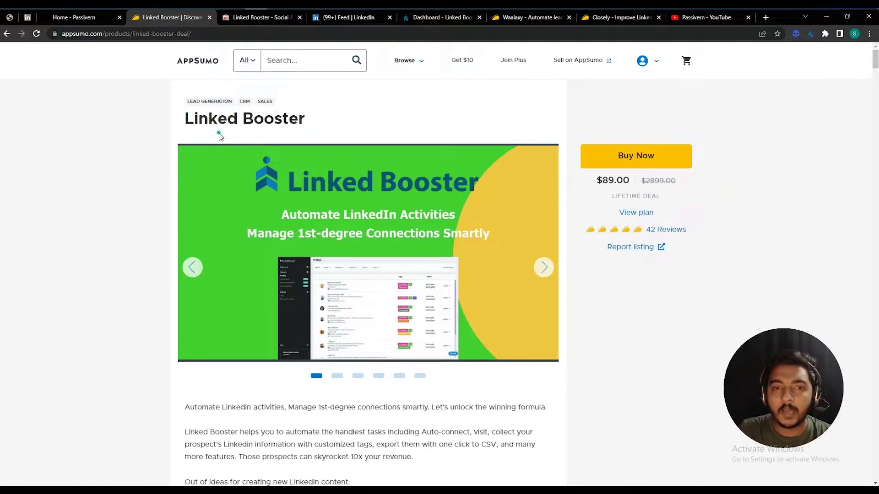
pyautogui.hotkey('alt', 'Tab')
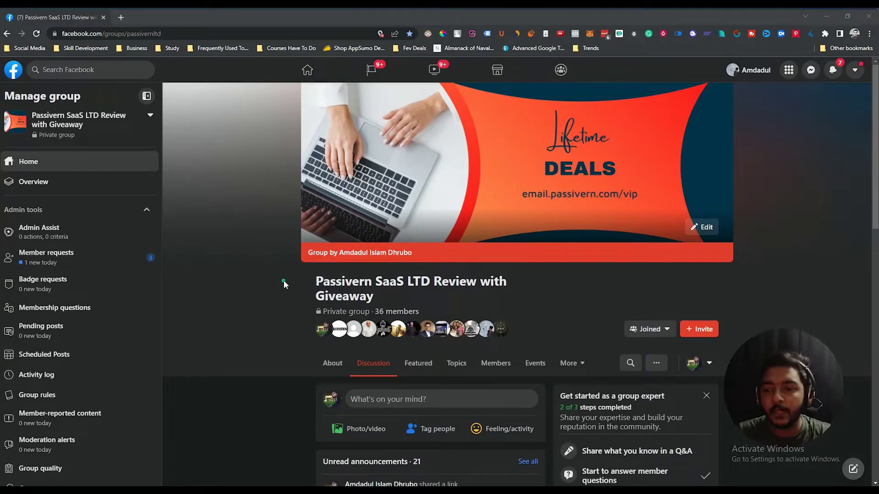
pyautogui.scroll(-10, 284, 280)
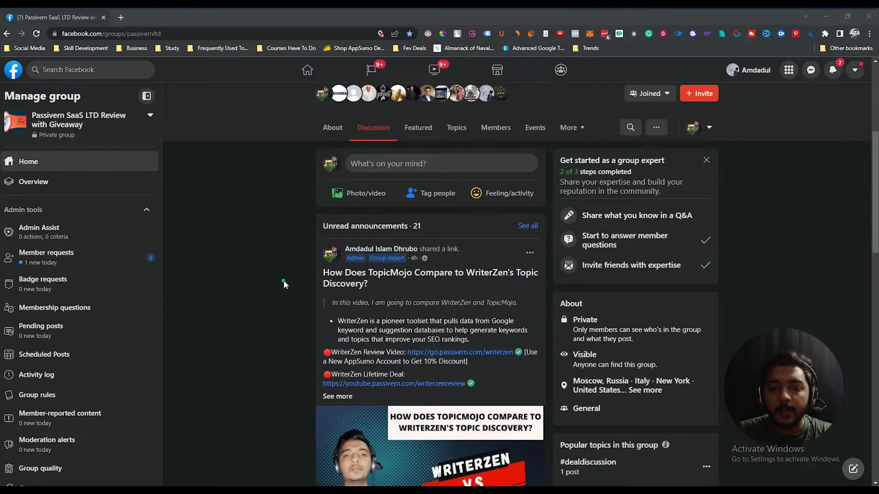
pyautogui.scroll(-10, 284, 280)
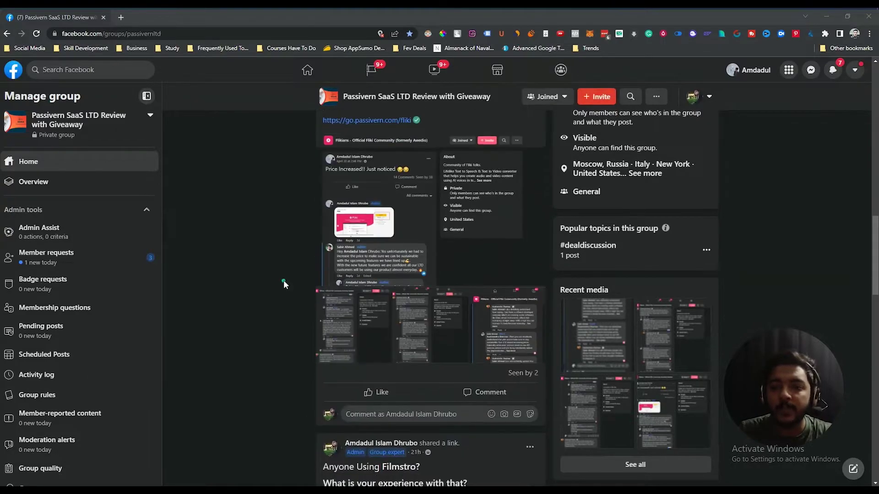
pyautogui.scroll(-3, 284, 281)
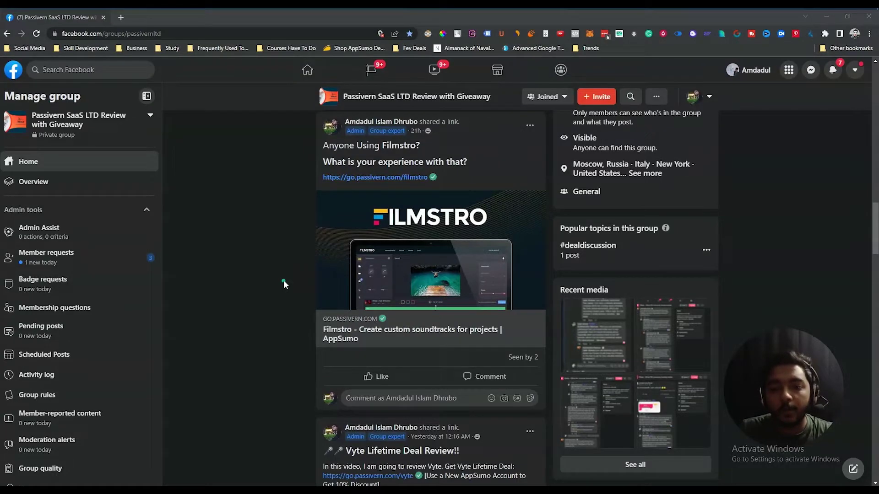
pyautogui.scroll(-10, 284, 280)
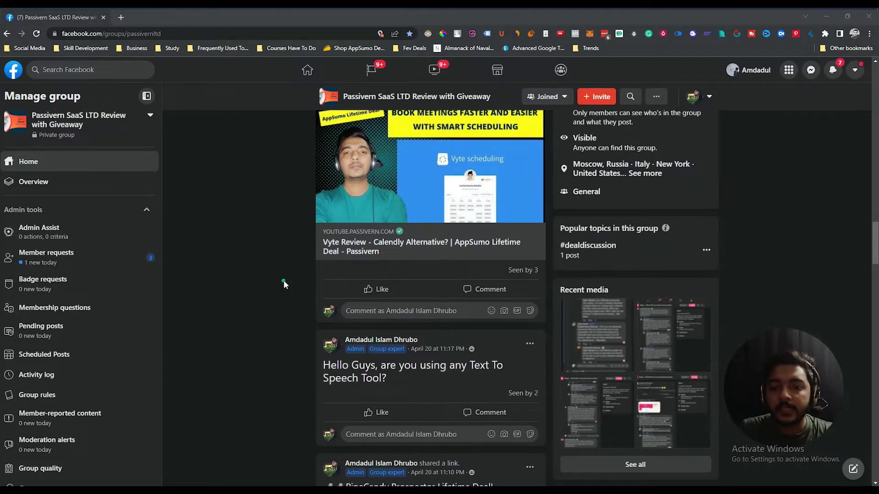
pyautogui.scroll(-10, 284, 280)
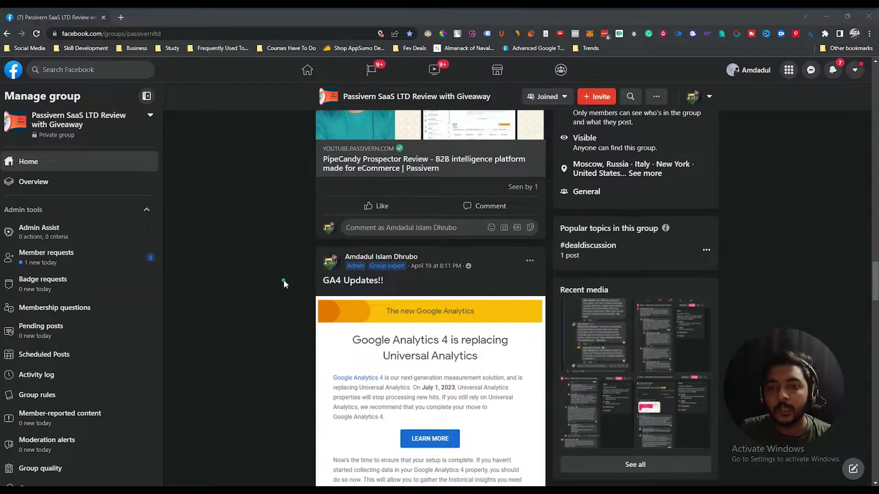
pyautogui.scroll(-10, 284, 280)
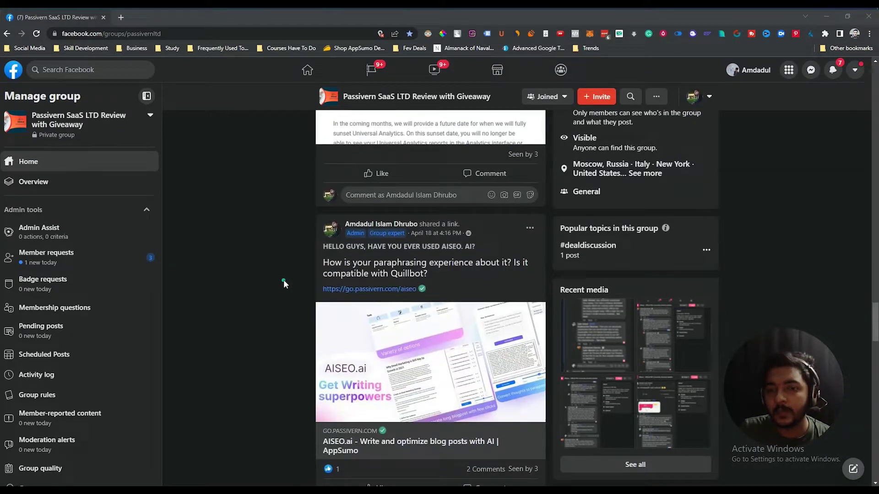
pyautogui.scroll(-5, 283, 281)
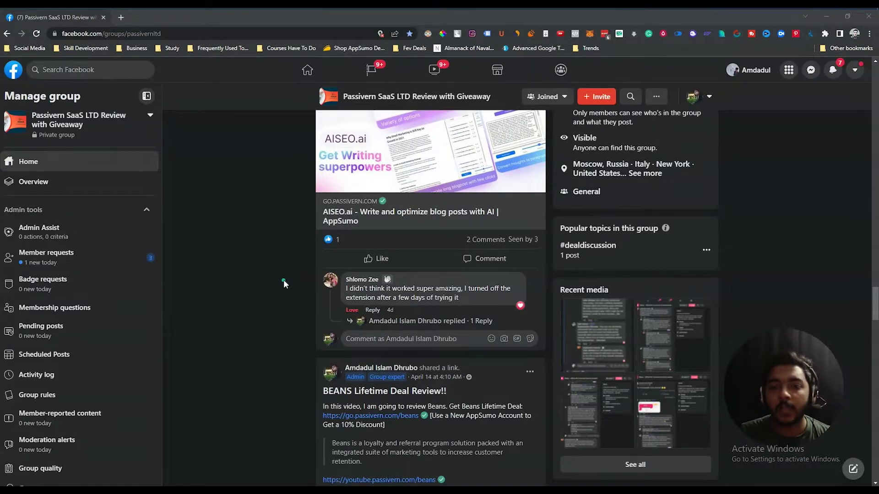
pyautogui.scroll(-7, 284, 280)
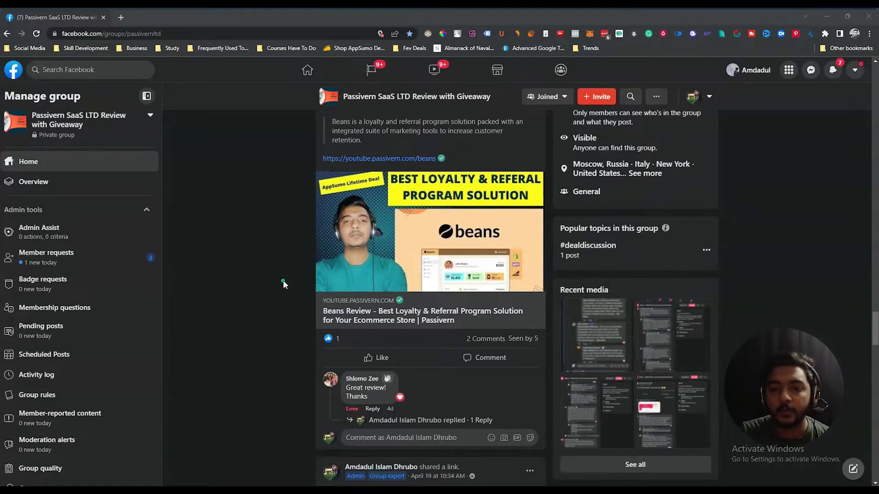
pyautogui.scroll(-6, 283, 280)
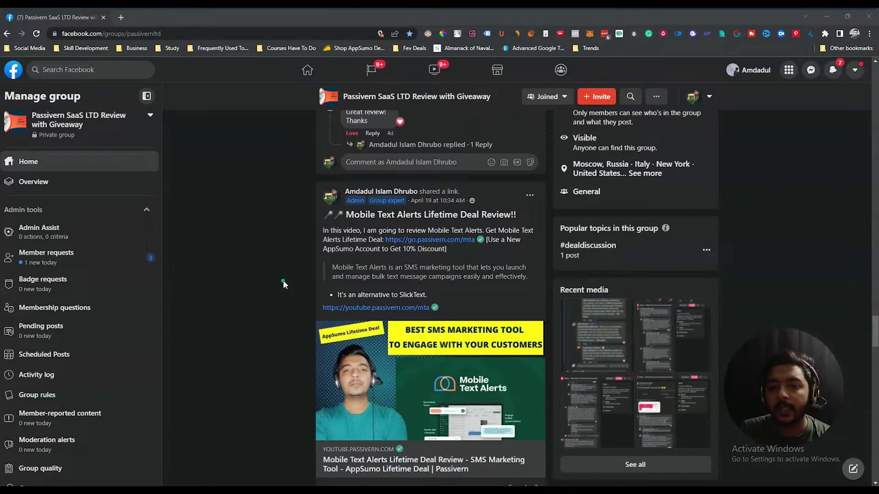
pyautogui.scroll(-12, 283, 281)
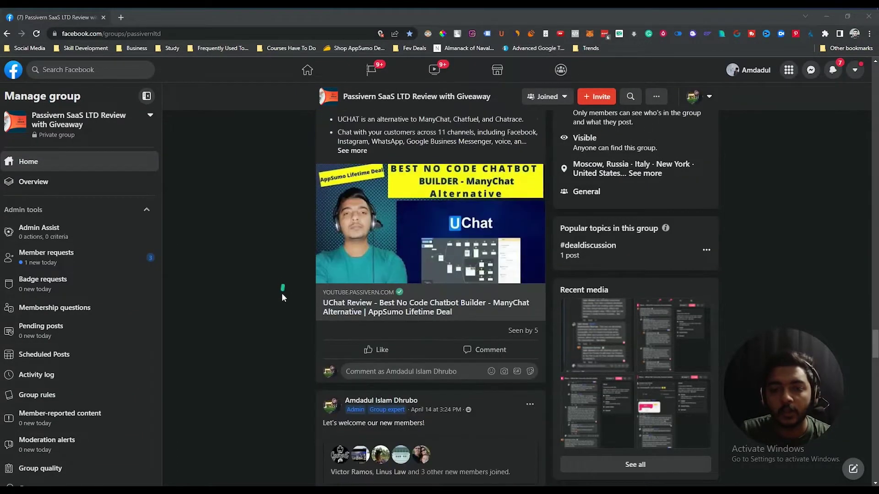
pyautogui.middleClick(282, 294)
pyautogui.scroll(9, 287, 242)
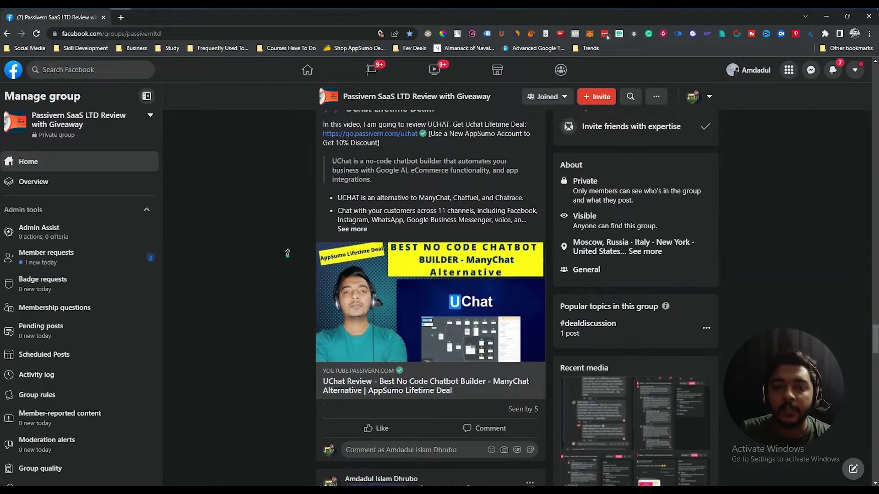
pyautogui.scroll(15, 287, 243)
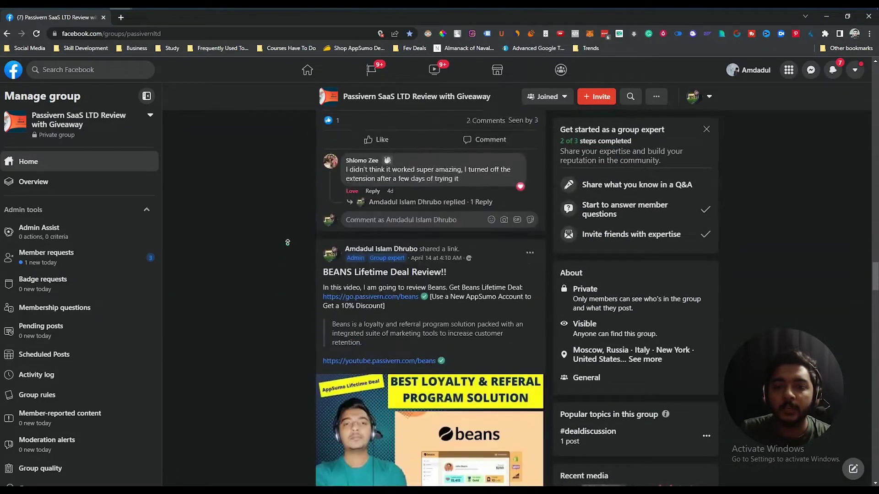
pyautogui.scroll(3, 288, 242)
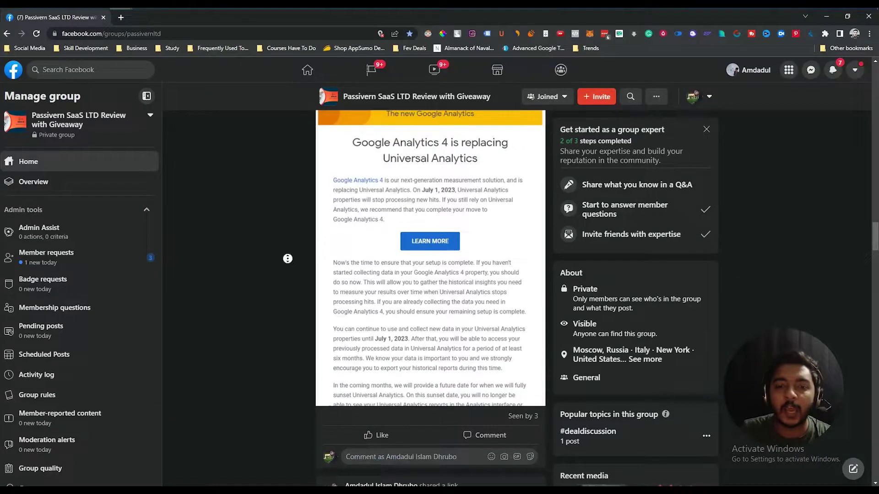
pyautogui.scroll(15, 286, 221)
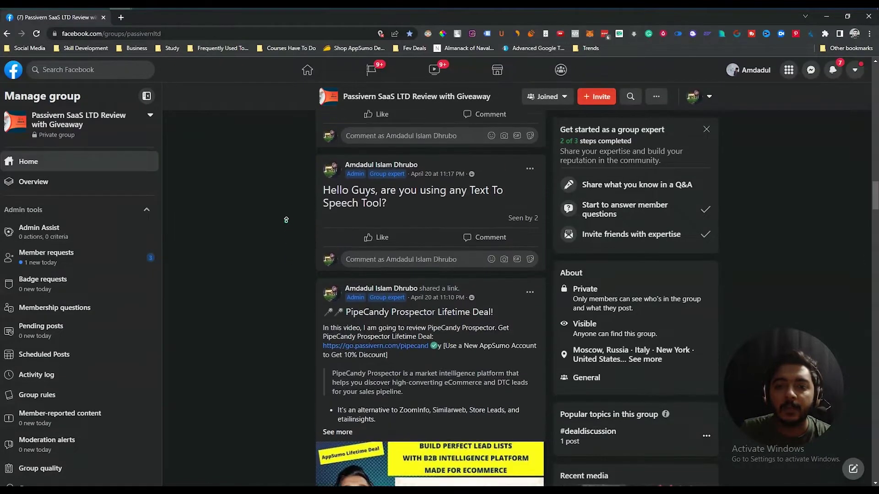
pyautogui.scroll(10, 286, 220)
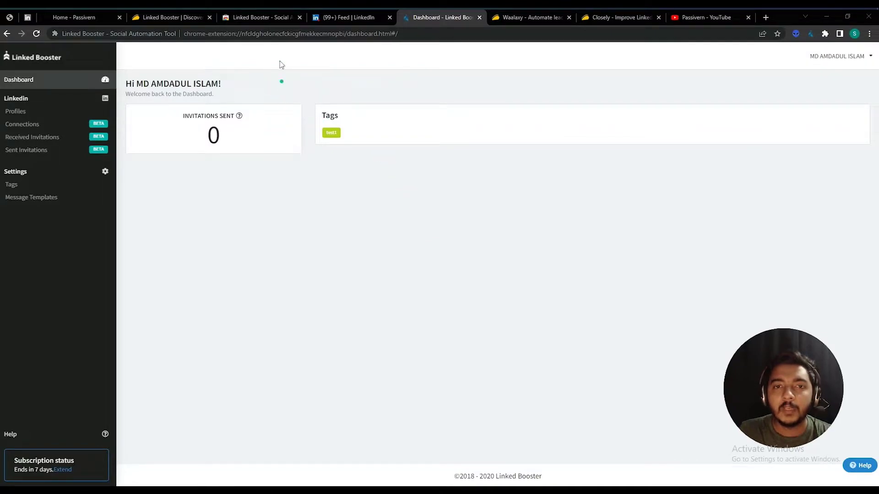
# Review the Linked Booster extension's Chrome Web Store listing, highlighting its title, and view its dashboard alongside the LinkedIn feed.
pyautogui.click(263, 19)
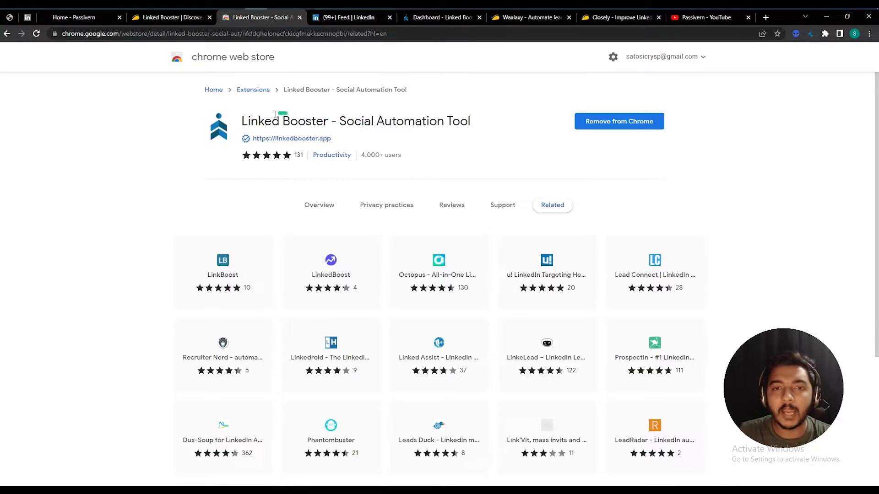
pyautogui.moveTo(242, 121); pyautogui.dragTo(480, 114)
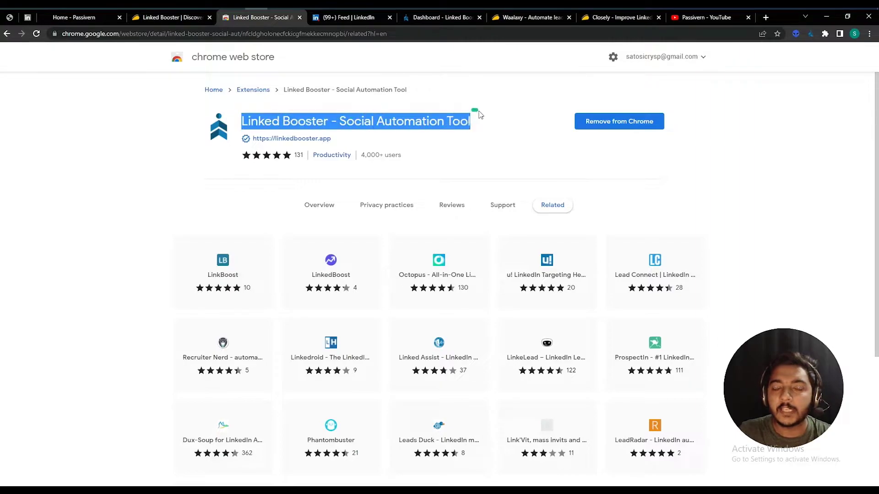
pyautogui.click(441, 20)
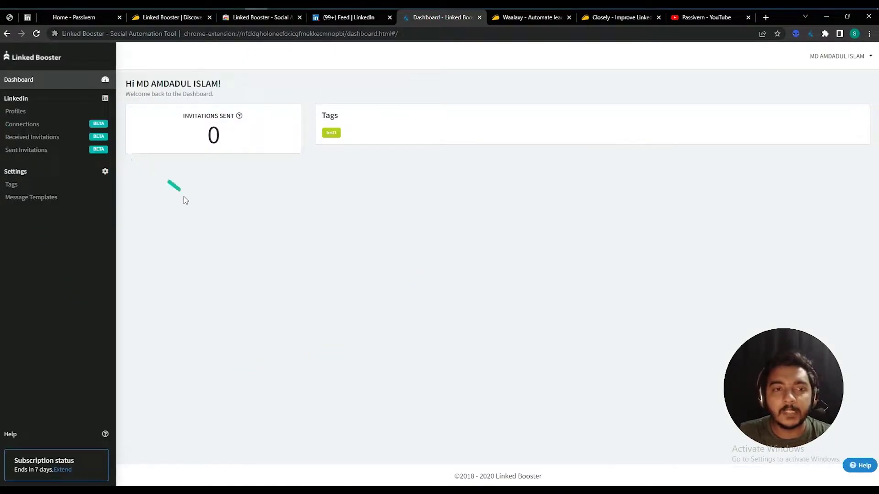
pyautogui.click(350, 18)
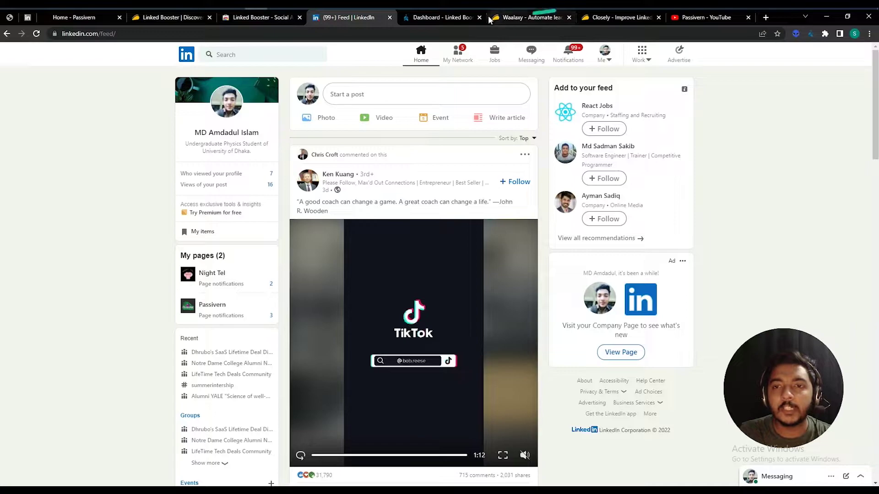
pyautogui.click(437, 18)
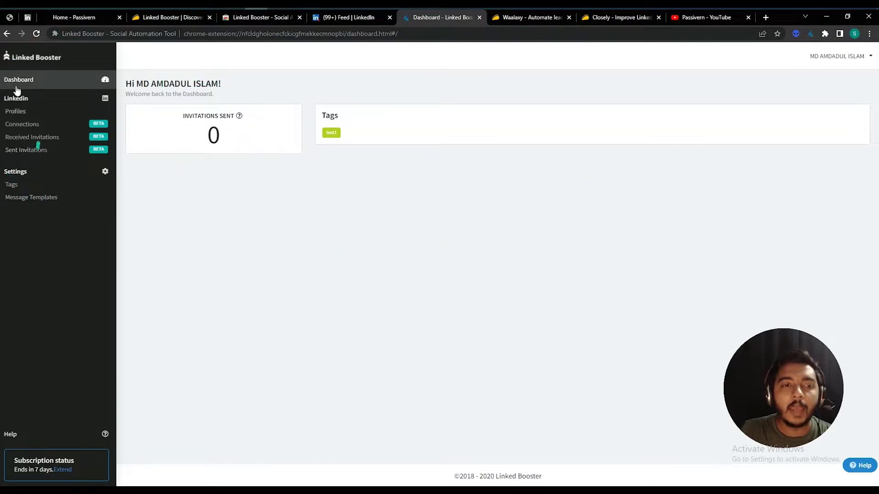
# Open Linked Booster's Profiles list and examine the collected profiles and the actions offered for the first one.
pyautogui.click(17, 112)
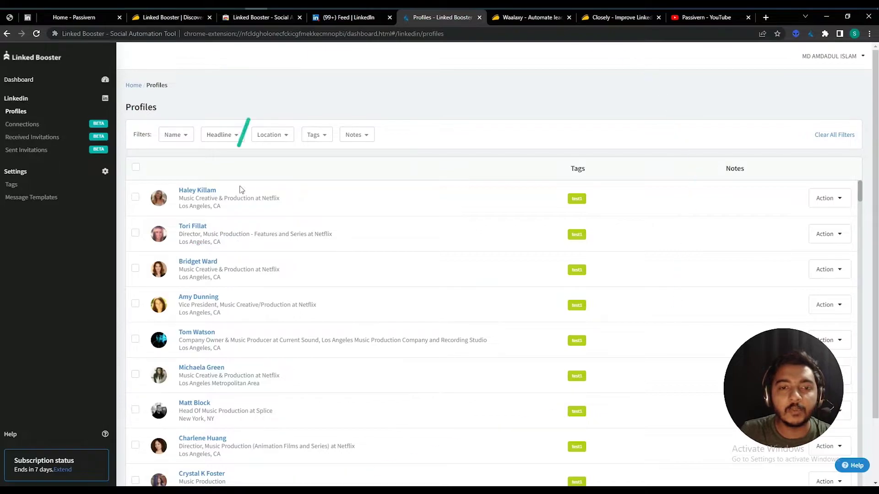
pyautogui.scroll(-5, 261, 227)
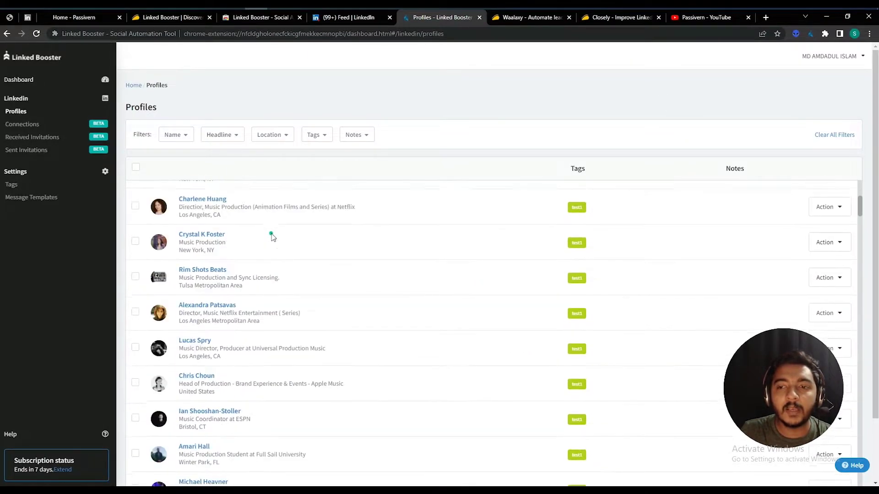
pyautogui.scroll(5, 270, 234)
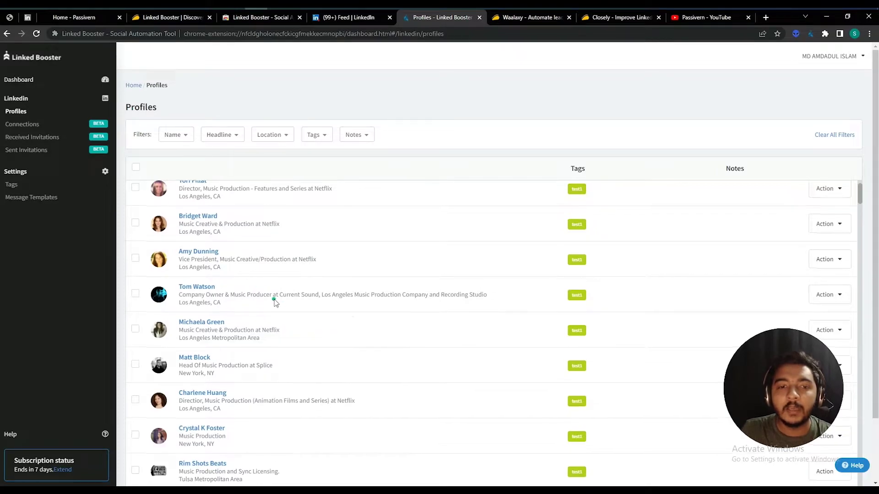
pyautogui.scroll(1, 257, 288)
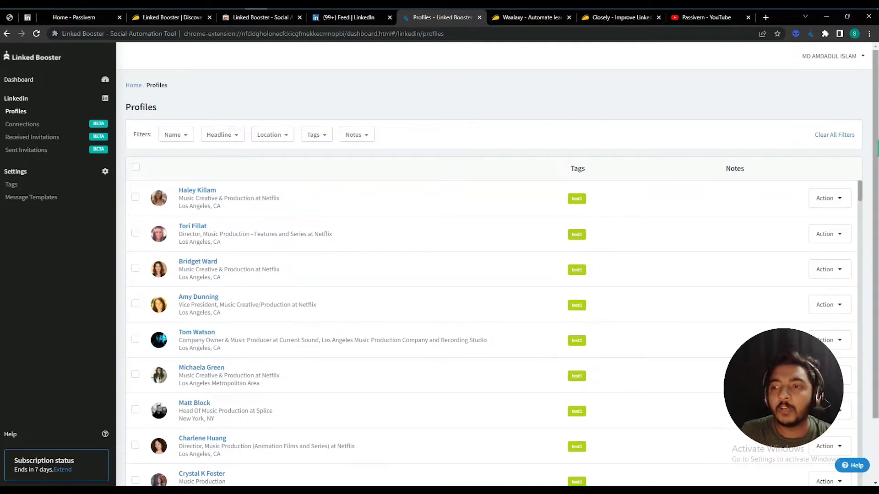
pyautogui.click(817, 205)
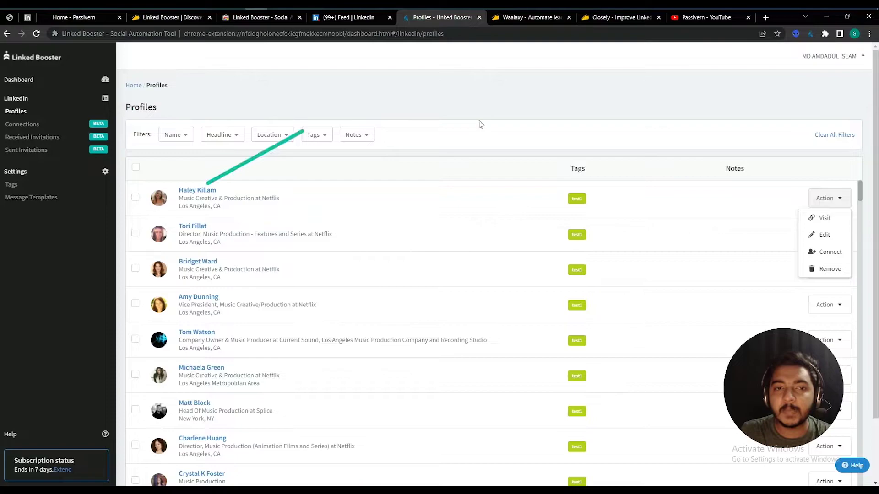
pyautogui.click(650, 102)
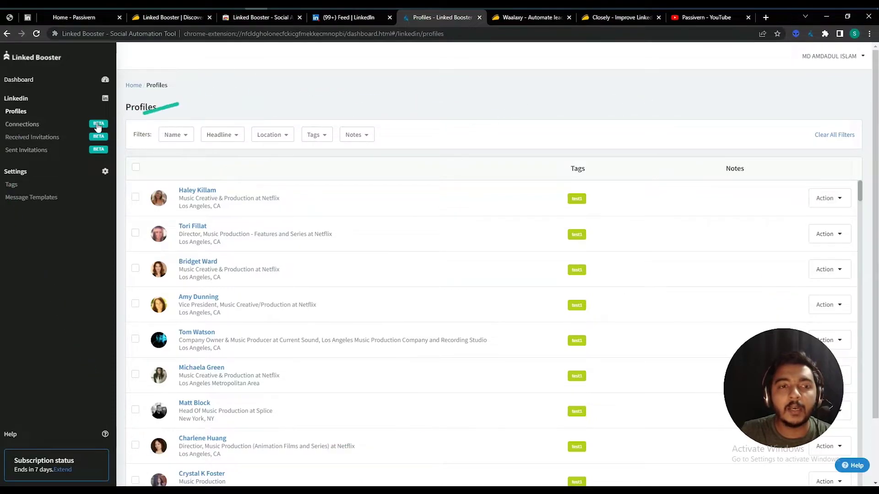
# Open Linked Booster's Connections page and look through the list of synced LinkedIn connections.
pyautogui.click(19, 129)
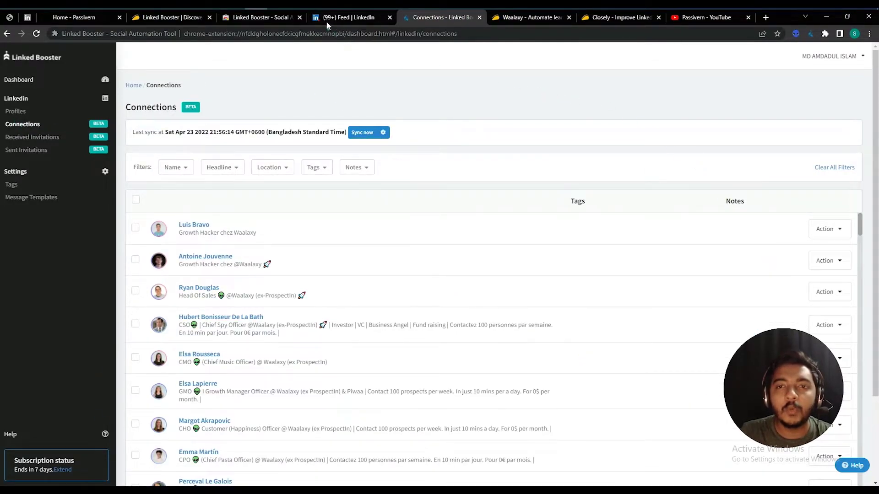
pyautogui.click(373, 19)
pyautogui.click(439, 17)
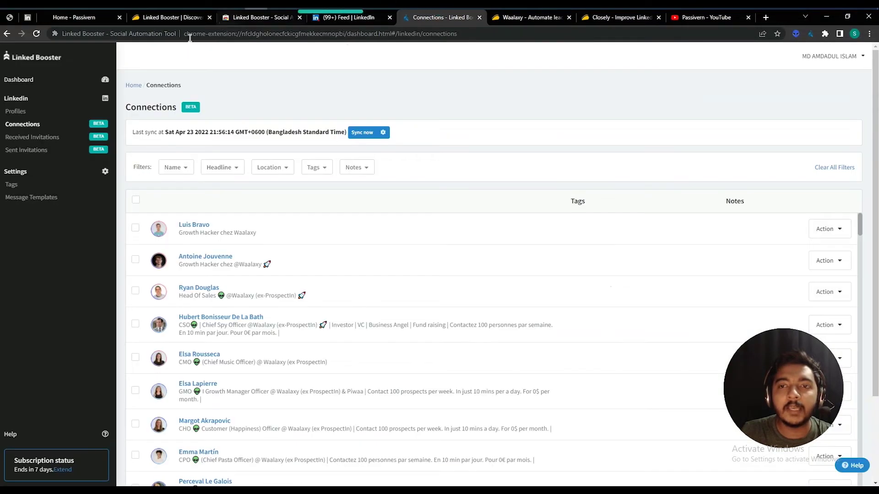
pyautogui.scroll(-3, 458, 295)
pyautogui.scroll(-15, 458, 295)
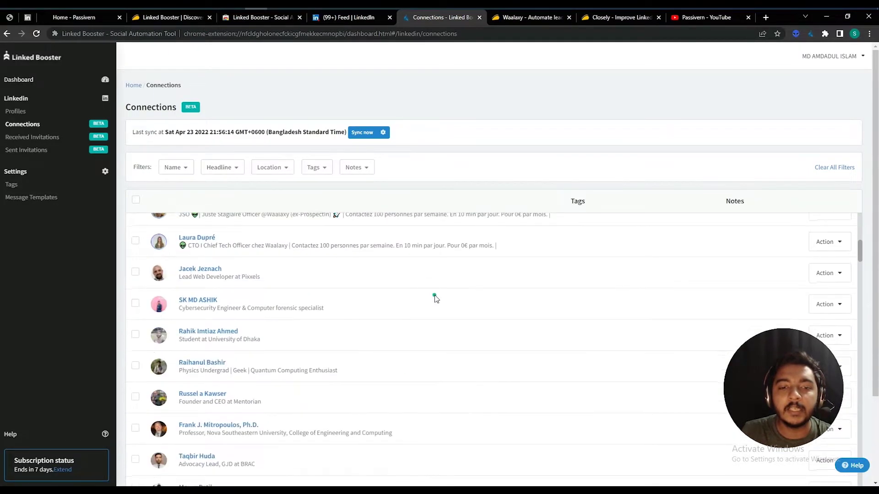
pyautogui.scroll(5, 438, 321)
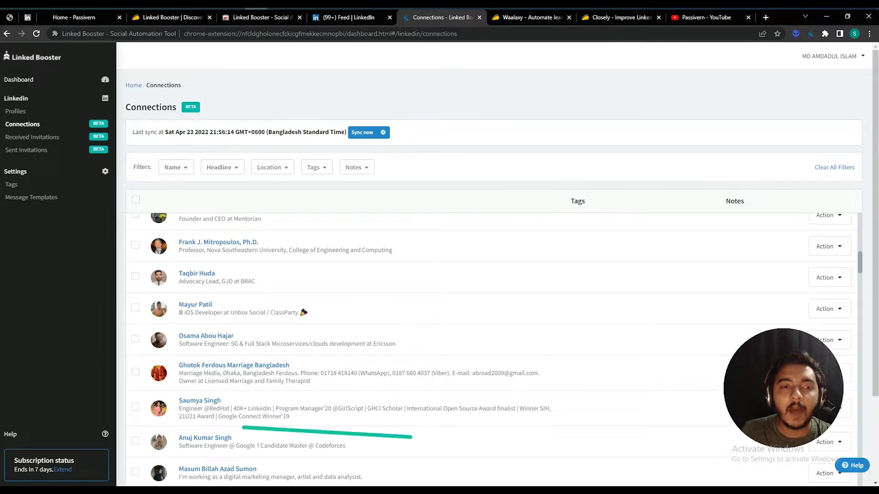
# Open the Received Invitations page in Linked Booster, check the LinkedIn feed, and return to that page.
pyautogui.click(38, 138)
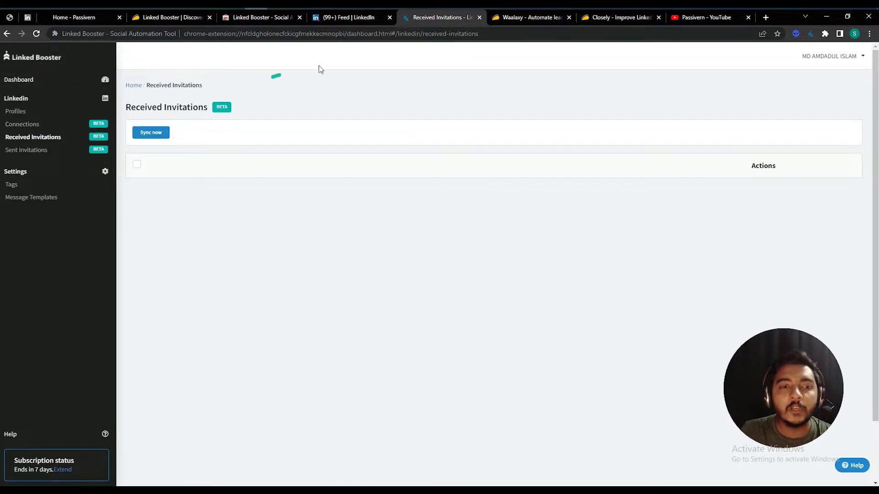
pyautogui.click(353, 20)
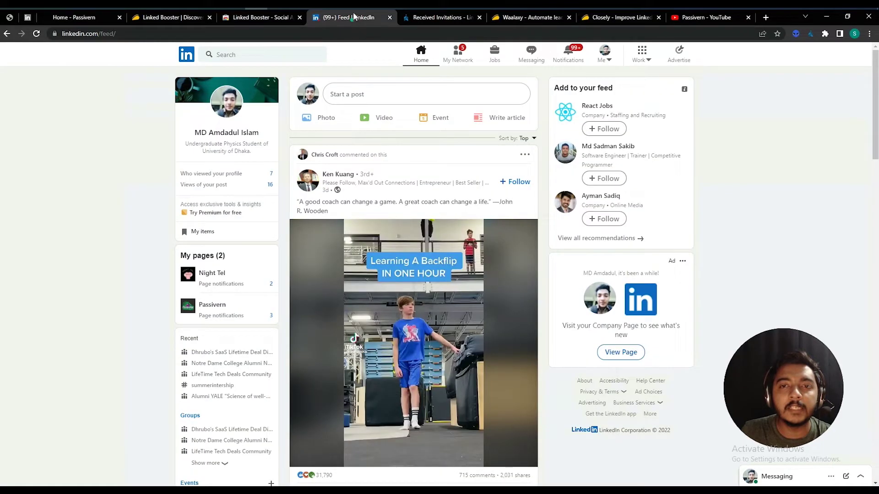
pyautogui.click(435, 21)
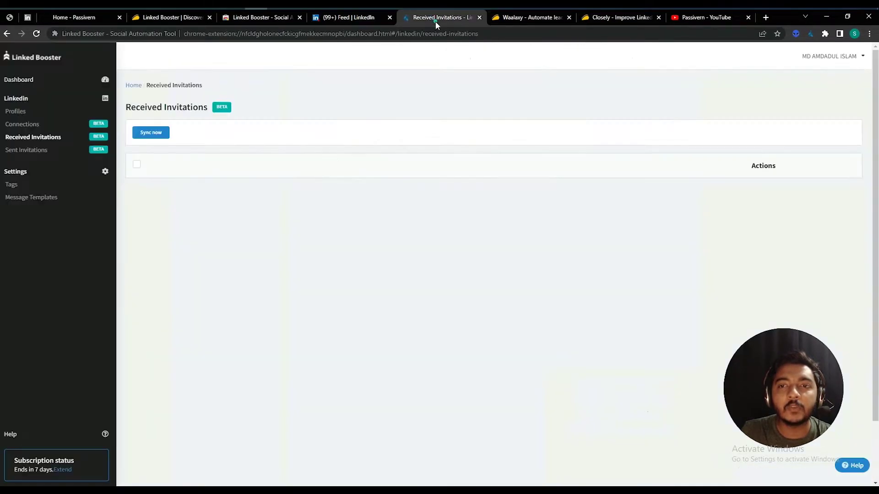
# Sync the received invitations in Linked Booster, check the LinkedIn feed, and sync the sent invitations as well.
pyautogui.click(151, 134)
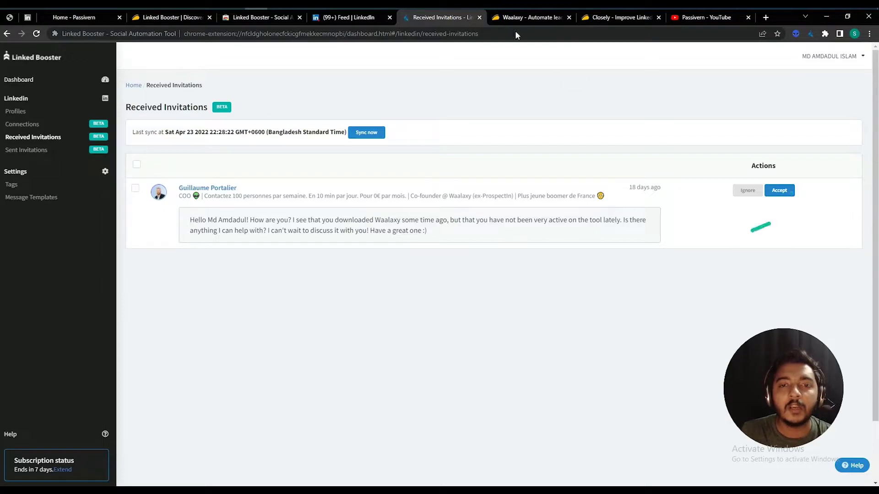
pyautogui.click(344, 18)
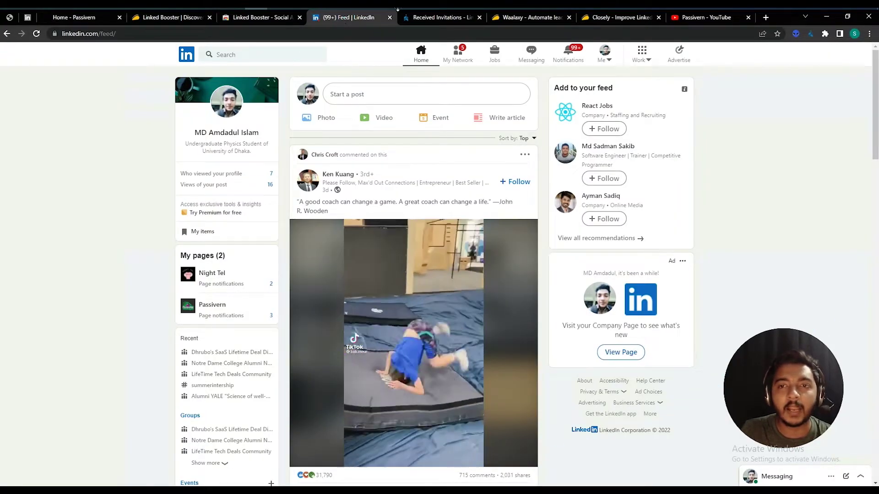
pyautogui.click(439, 18)
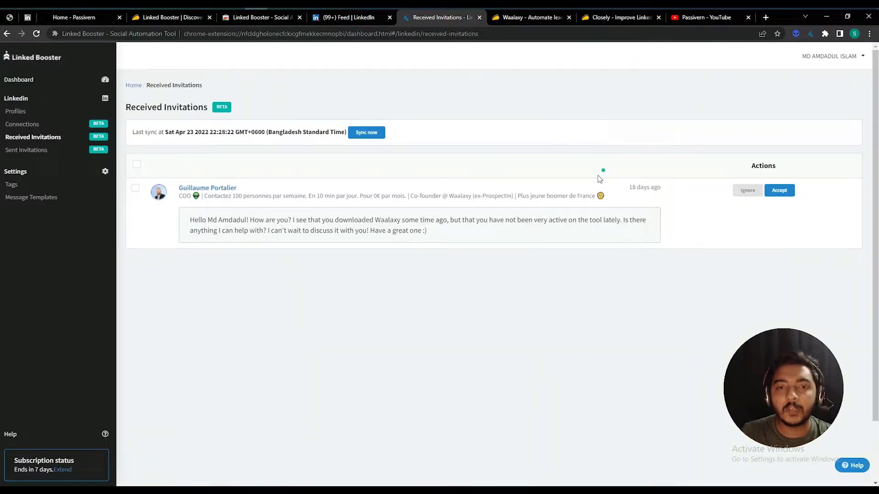
pyautogui.click(21, 151)
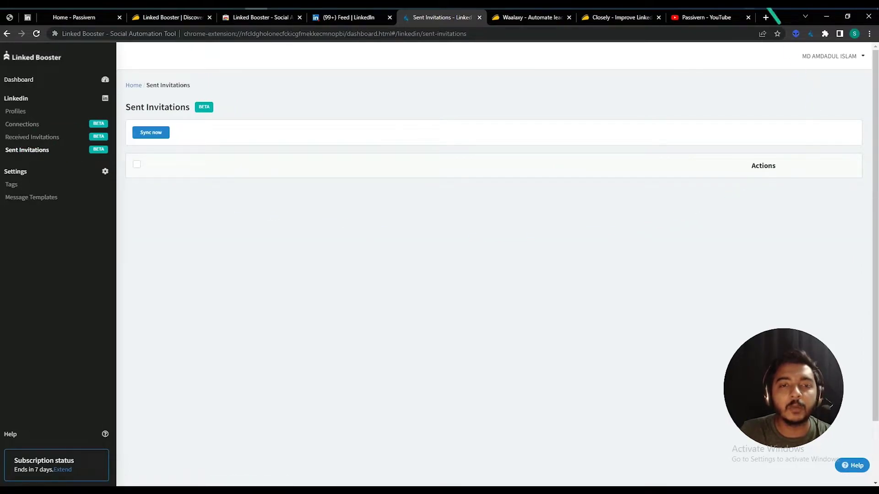
pyautogui.click(151, 133)
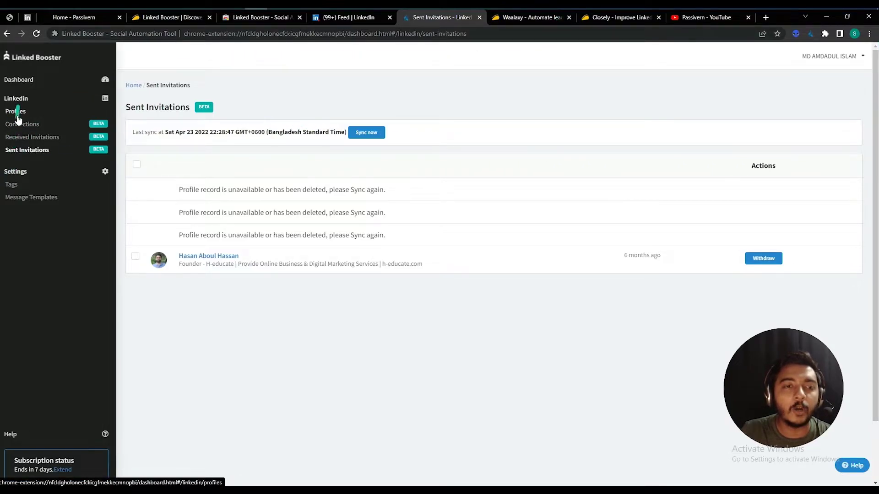
# View Linked Booster's Tags and Message Templates pages and return to its main dashboard.
pyautogui.click(12, 184)
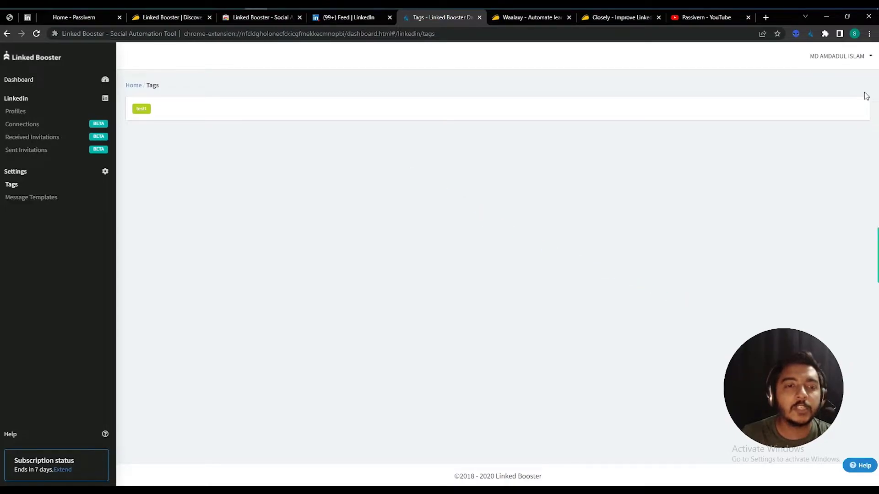
pyautogui.click(15, 198)
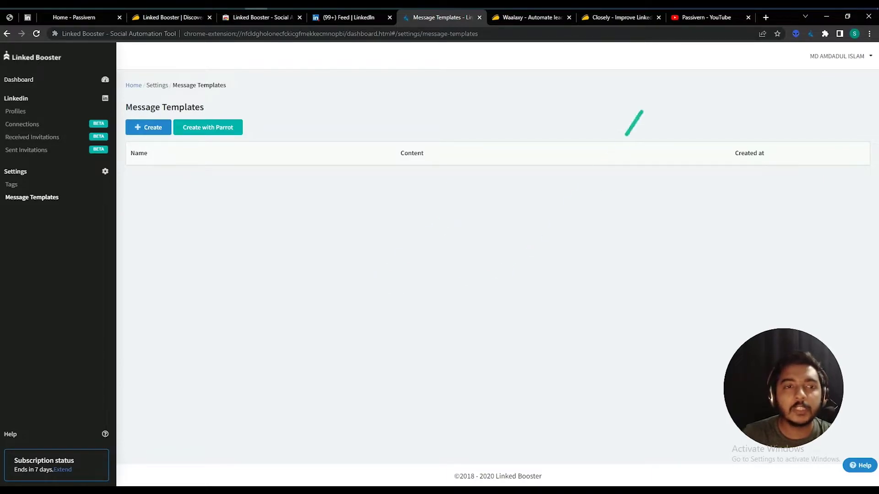
pyautogui.click(28, 87)
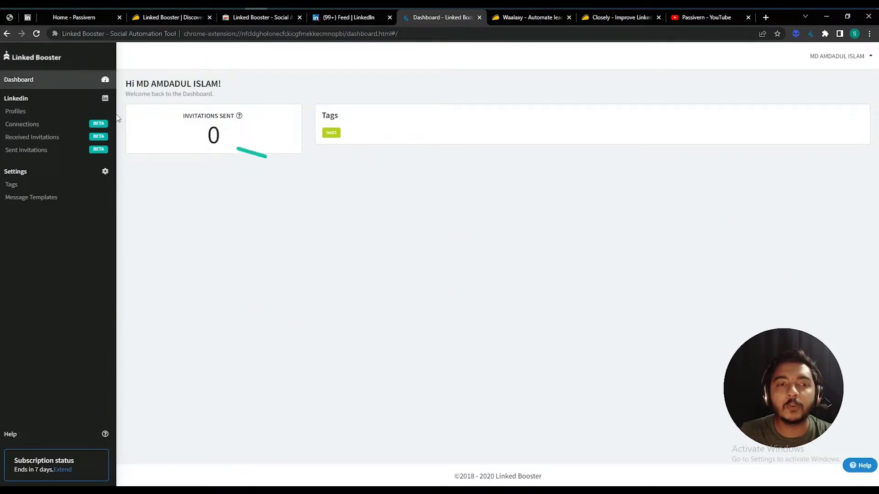
# Switch to the LinkedIn feed and search LinkedIn for "facebook ads".
pyautogui.click(343, 18)
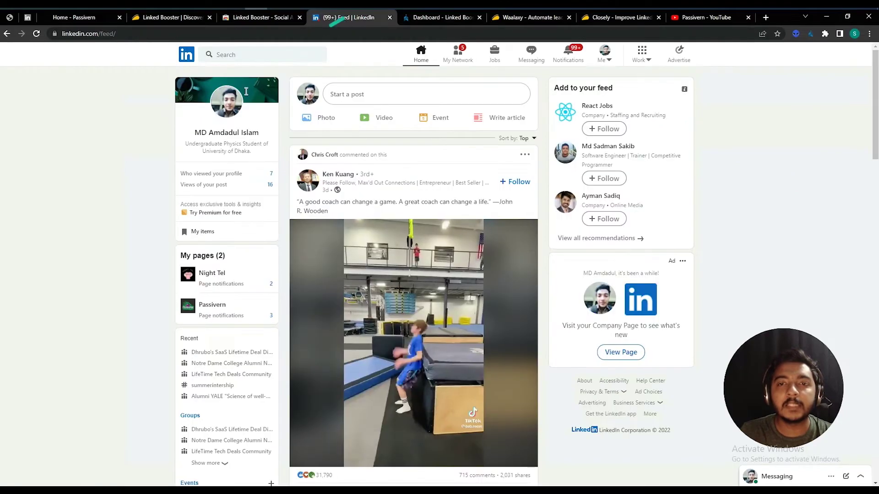
pyautogui.click(242, 51)
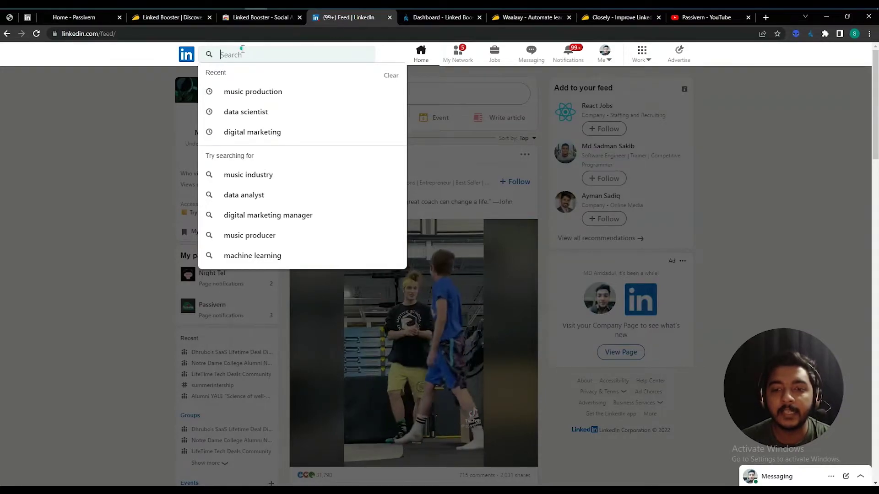
pyautogui.write('f')
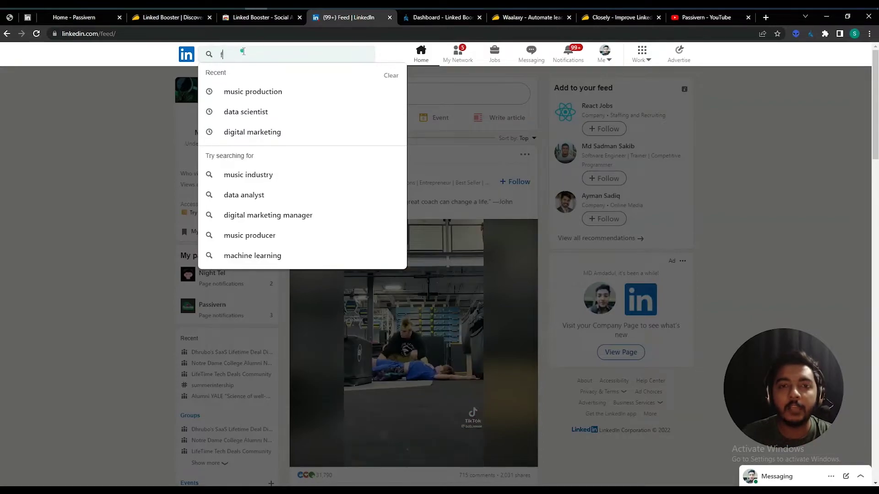
pyautogui.write('acebook ')
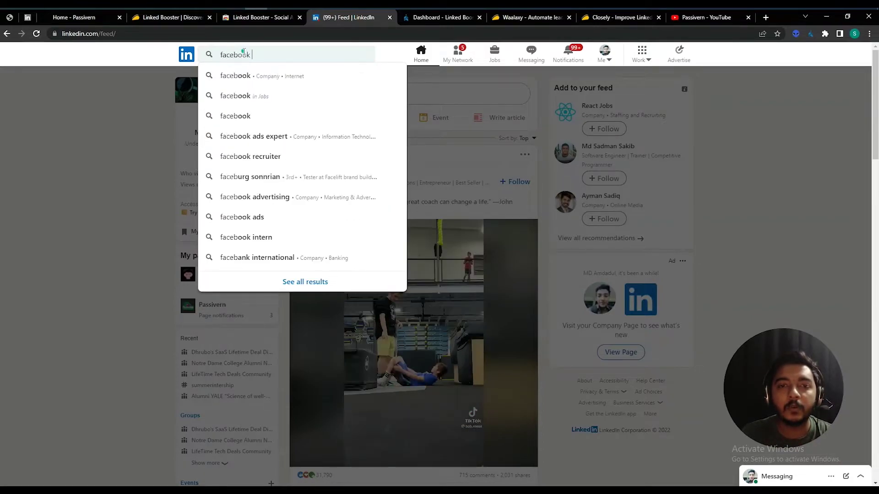
pyautogui.write('ads')
pyautogui.press('Return')
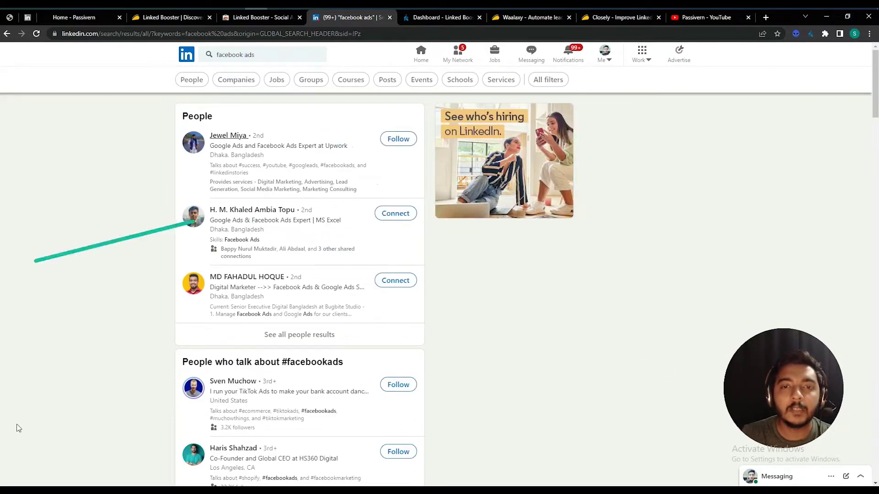
pyautogui.moveTo(297, 206); pyautogui.dragTo(329, 198)
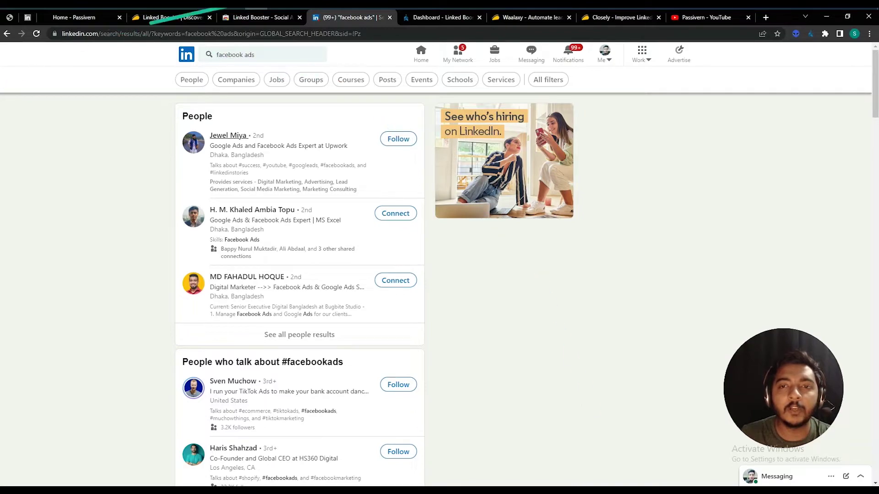
pyautogui.moveTo(233, 305); pyautogui.dragTo(275, 319)
pyautogui.moveTo(243, 229); pyautogui.dragTo(258, 220)
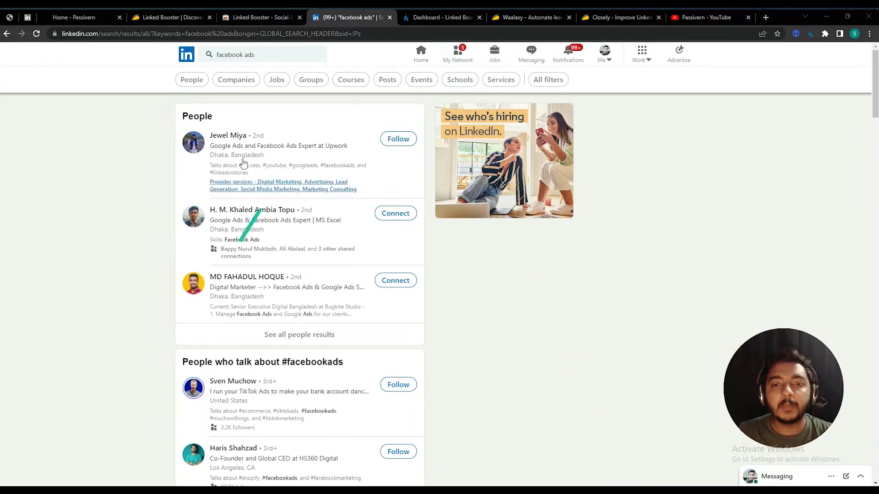
pyautogui.click(299, 386)
pyautogui.moveTo(103, 323); pyautogui.dragTo(143, 333)
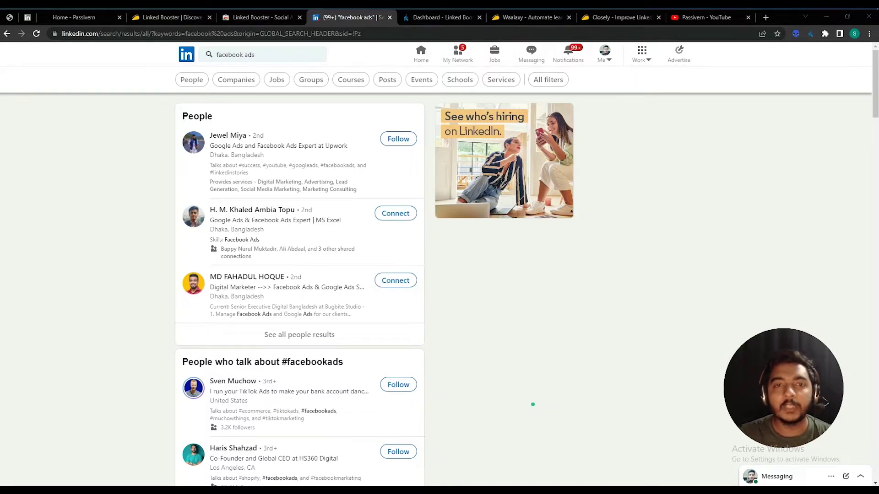
pyautogui.click(268, 55)
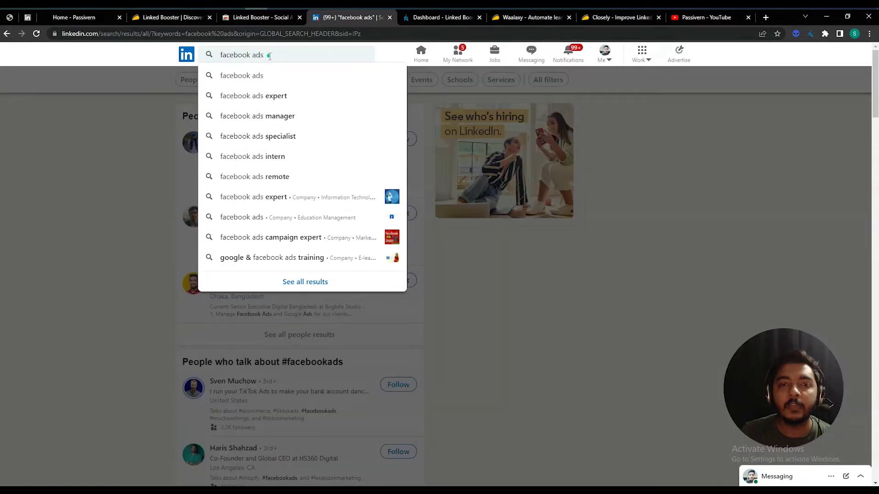
pyautogui.moveTo(65, 161); pyautogui.dragTo(49, 177)
pyautogui.scroll(-5, 363, 359)
pyautogui.scroll(5, 363, 359)
pyautogui.moveTo(545, 300); pyautogui.dragTo(567, 295)
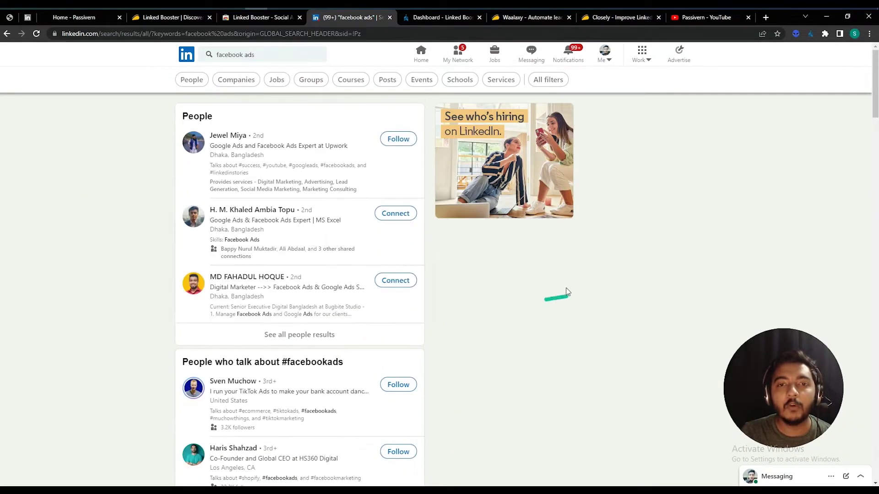
pyautogui.moveTo(617, 342); pyautogui.dragTo(633, 337)
pyautogui.click(569, 331)
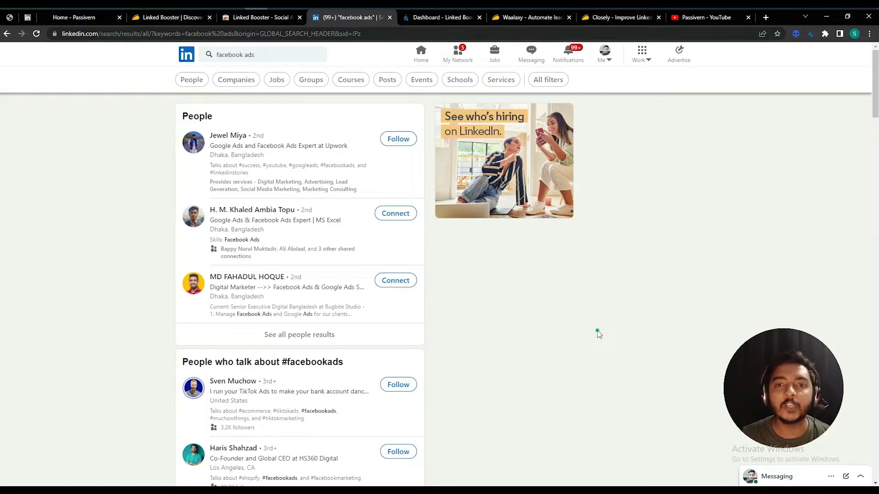
# Open all search filters for people and set connections to 3rd+ and location to New York, United States.
pyautogui.click(551, 81)
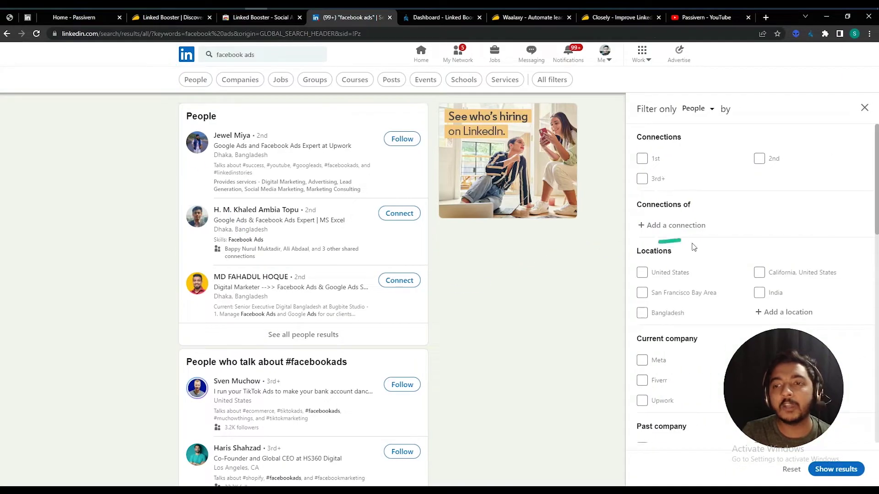
pyautogui.click(643, 180)
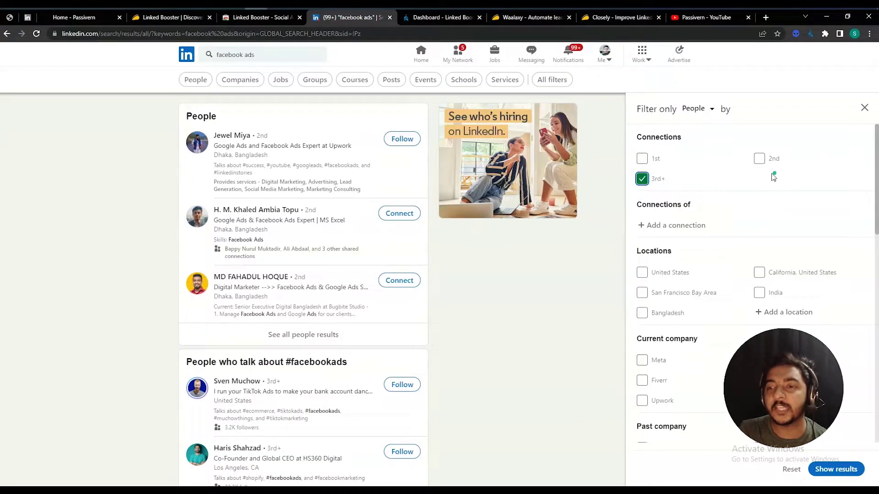
pyautogui.scroll(-2, 771, 176)
pyautogui.scroll(1, 678, 174)
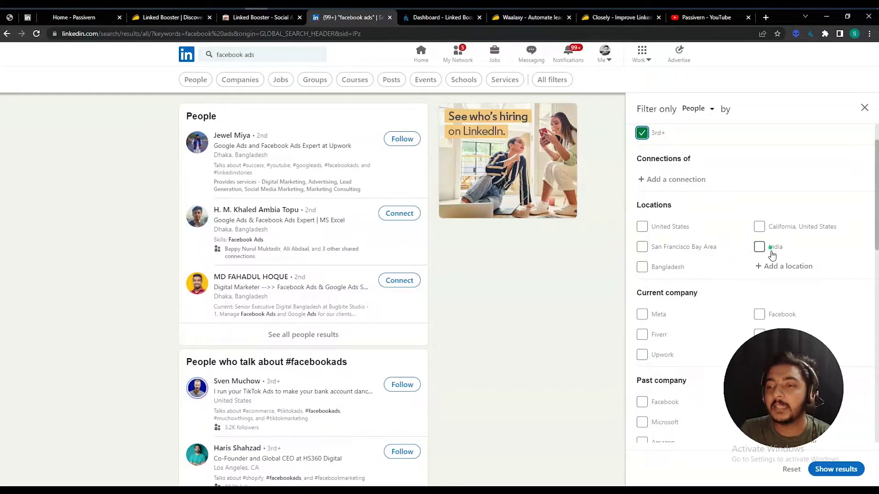
pyautogui.click(779, 266)
pyautogui.write('New York')
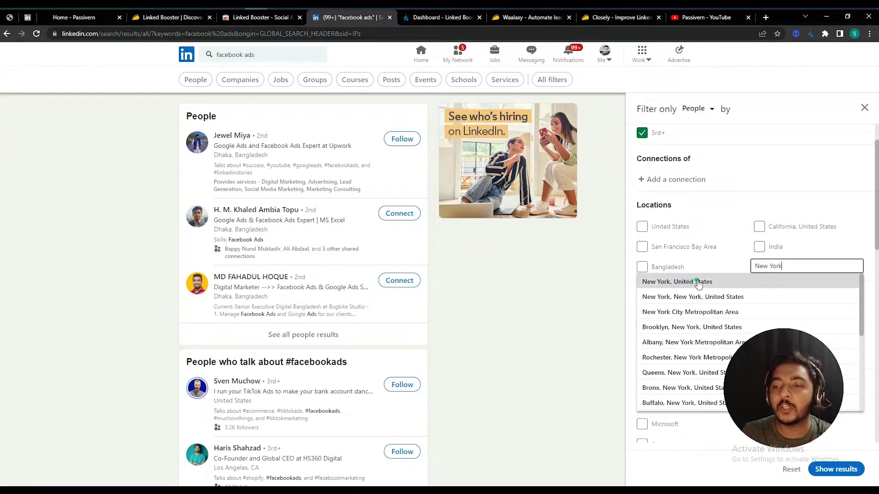
pyautogui.click(698, 284)
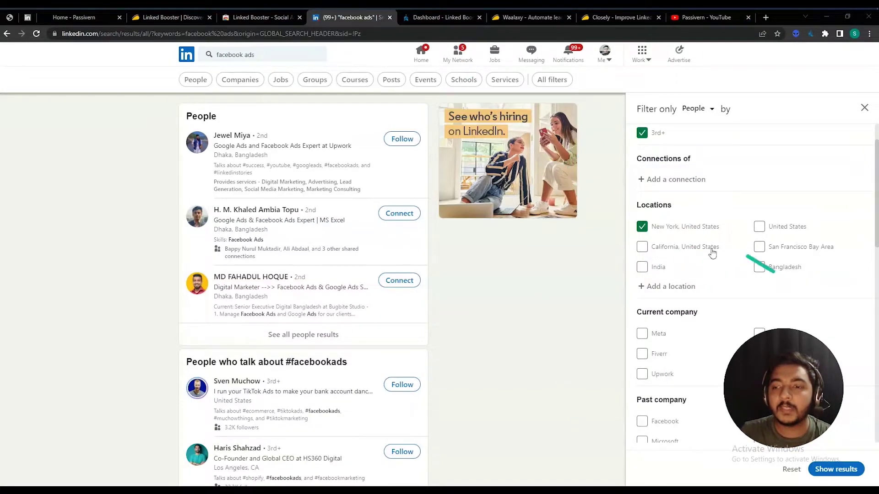
# Review the remaining people filters, set the profile language to English, and show the filtered results.
pyautogui.scroll(-3, 712, 253)
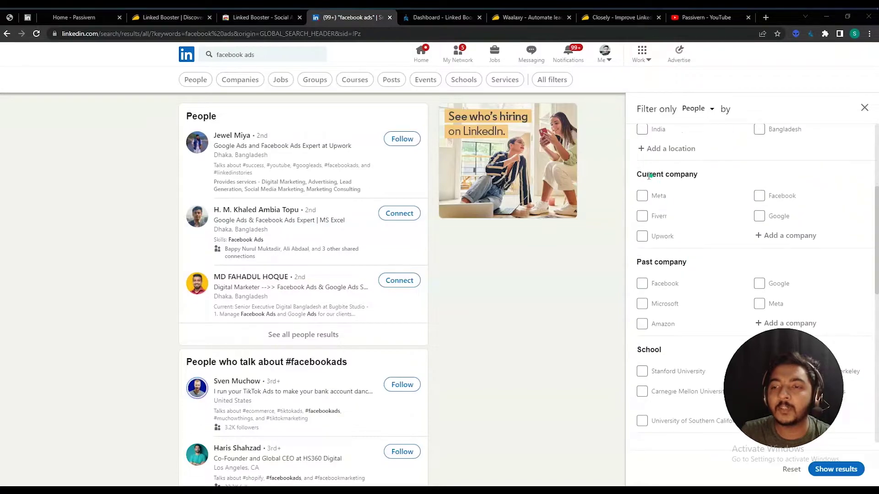
pyautogui.scroll(-2, 673, 226)
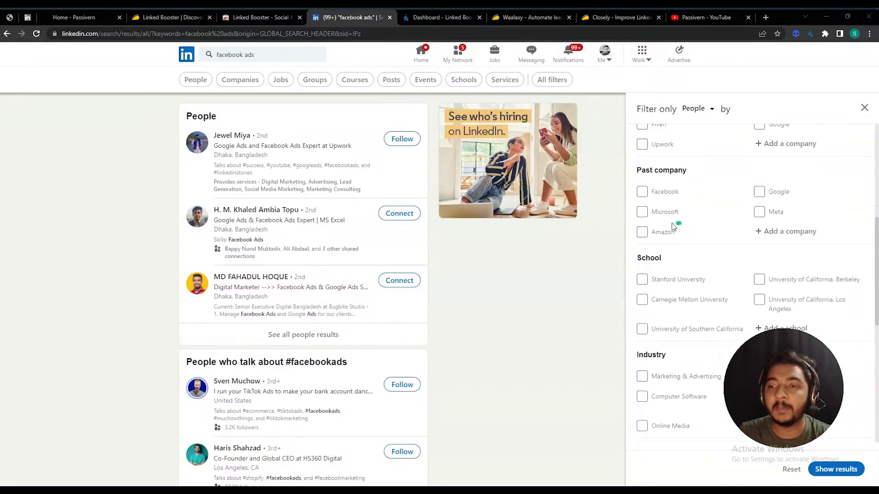
pyautogui.scroll(-2, 673, 227)
pyautogui.scroll(-1, 724, 190)
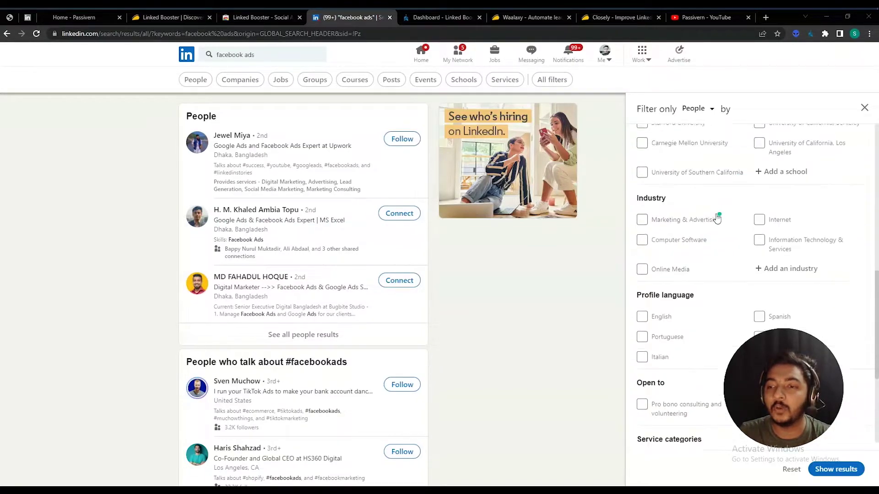
pyautogui.scroll(-1, 717, 219)
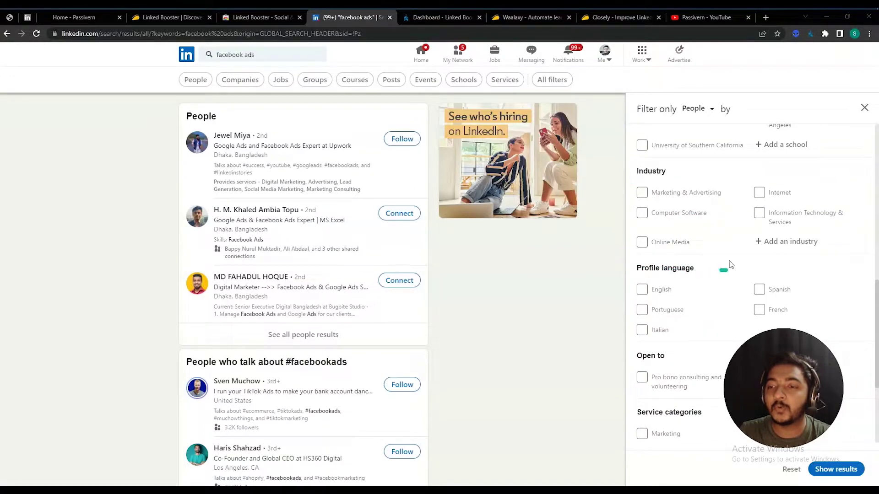
pyautogui.click(642, 289)
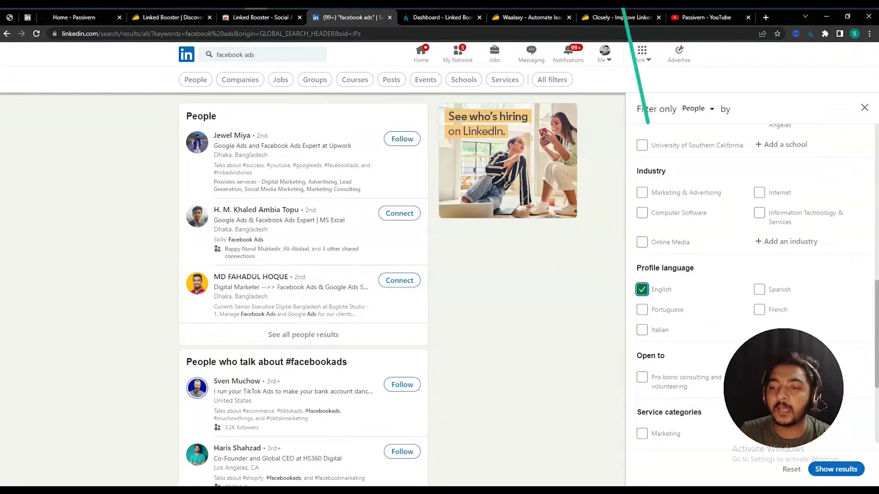
pyautogui.scroll(-3, 668, 353)
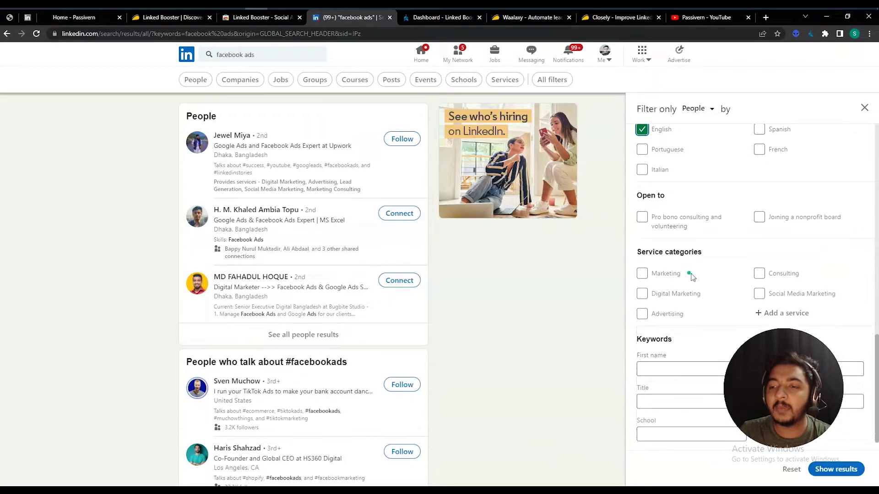
pyautogui.scroll(10, 710, 320)
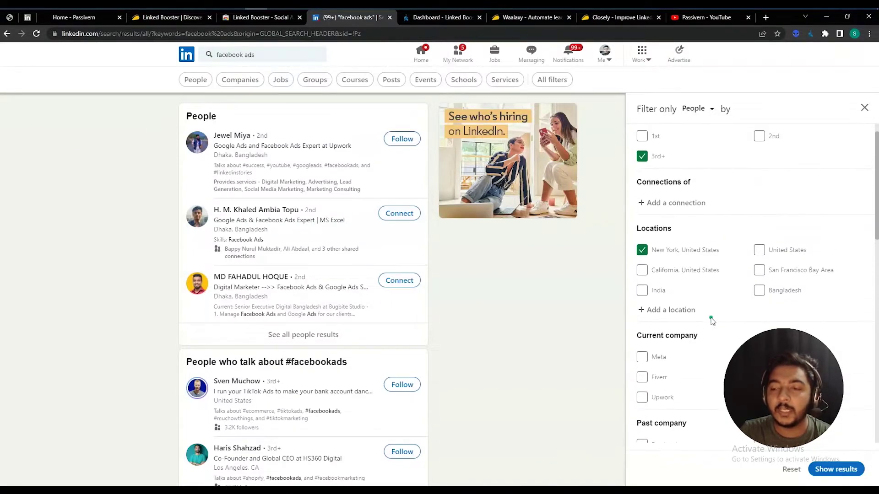
pyautogui.scroll(1, 711, 320)
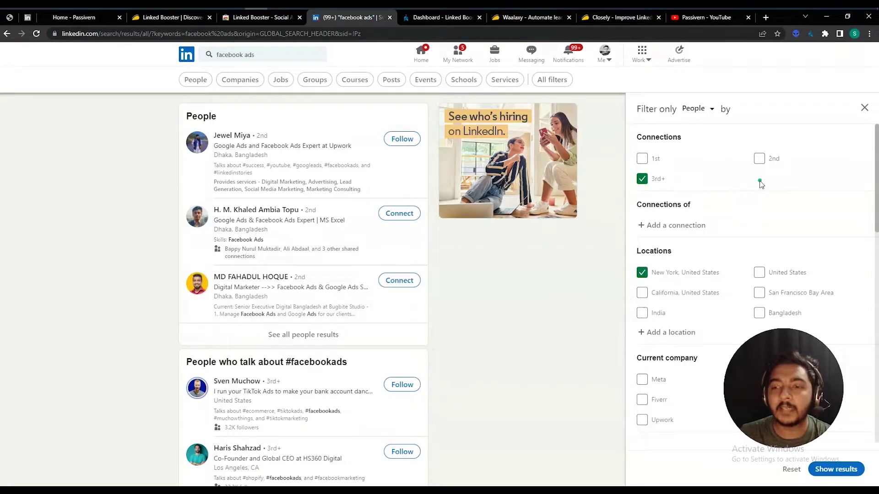
pyautogui.click(835, 469)
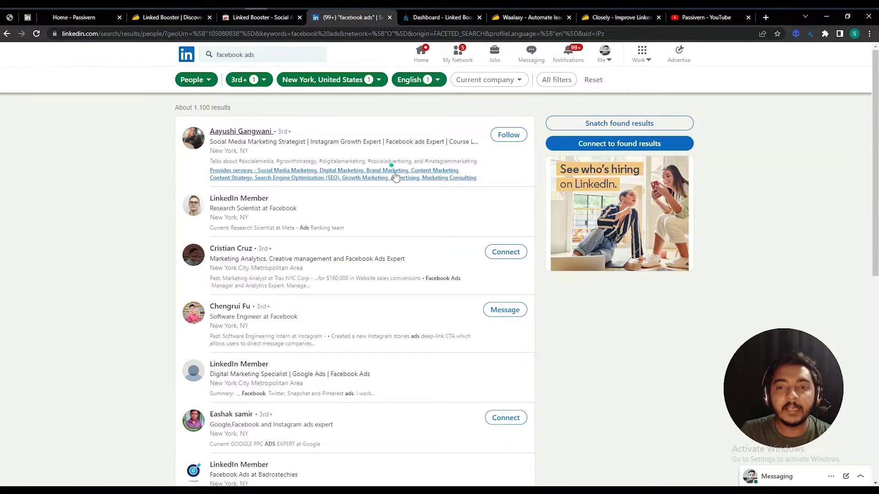
# Look through the filtered people results and switch to Linked Booster's Chrome Web Store listing.
pyautogui.scroll(-9, 406, 251)
pyautogui.scroll(12, 406, 257)
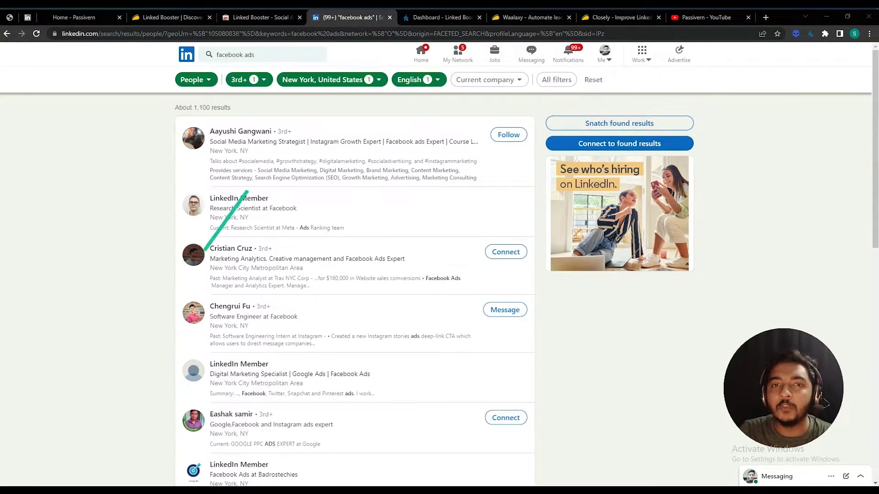
pyautogui.click(255, 18)
pyautogui.click(276, 114)
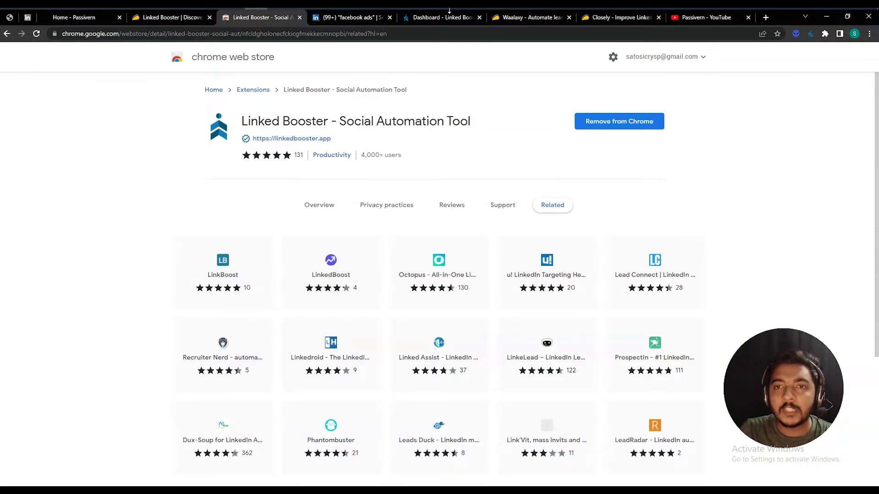
# Return to the LinkedIn people results and set up snatching of the found results, limited to the first 30 profiles.
pyautogui.click(364, 18)
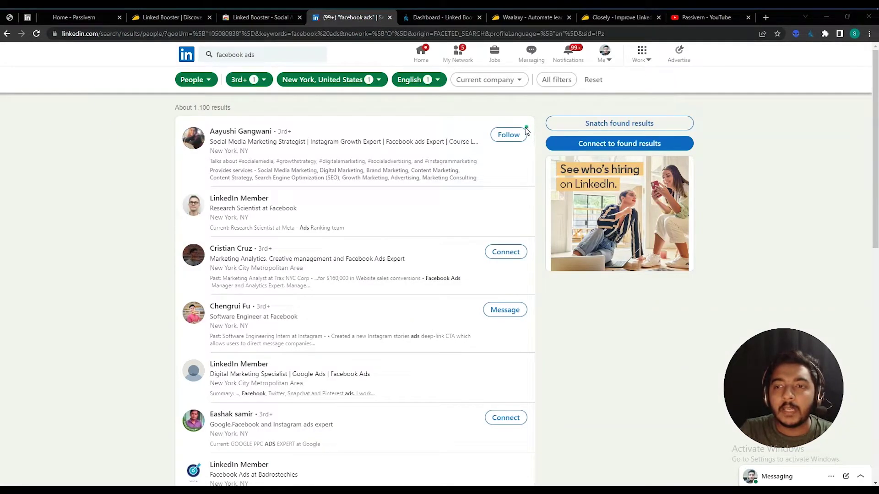
pyautogui.scroll(-5, 279, 316)
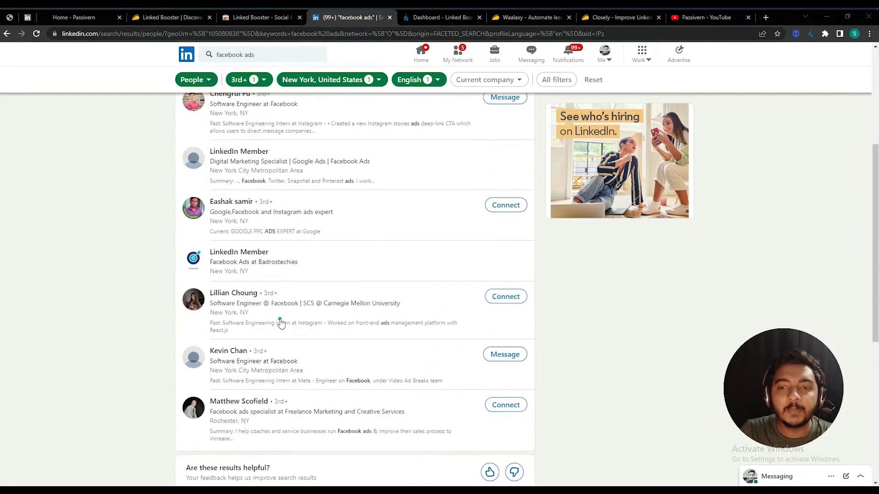
pyautogui.scroll(5, 281, 320)
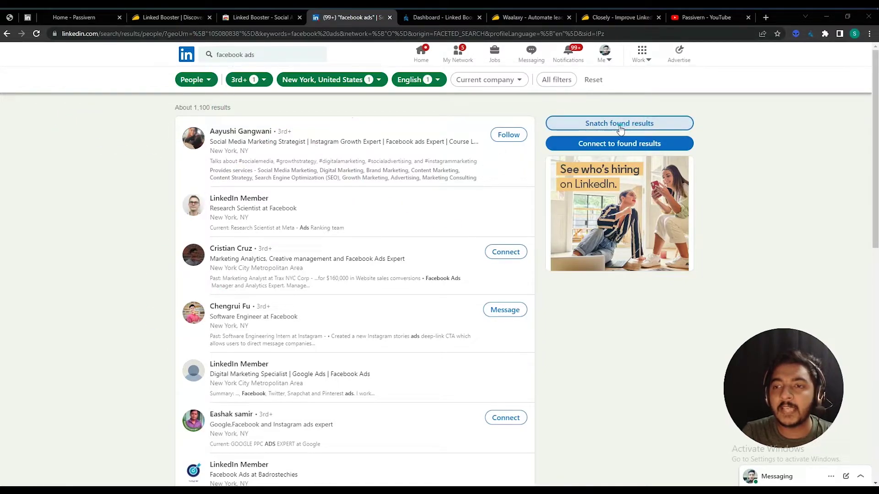
pyautogui.click(639, 127)
pyautogui.click(335, 121)
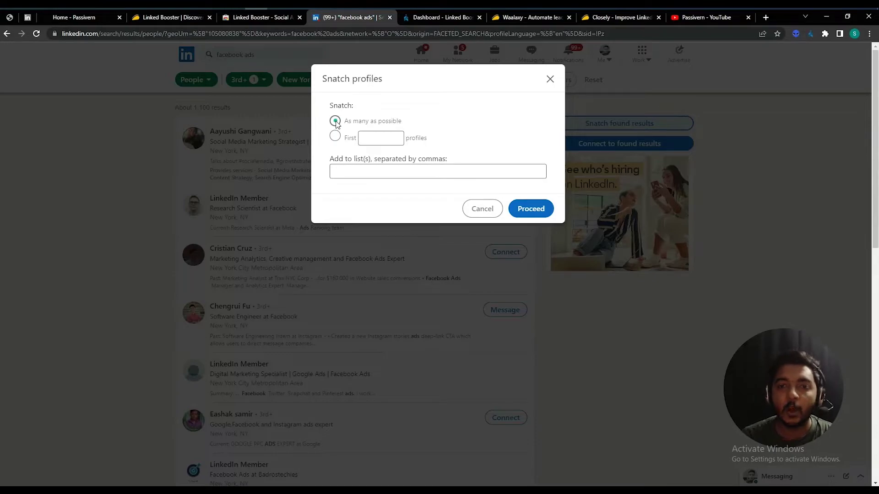
pyautogui.click(335, 136)
pyautogui.click(364, 138)
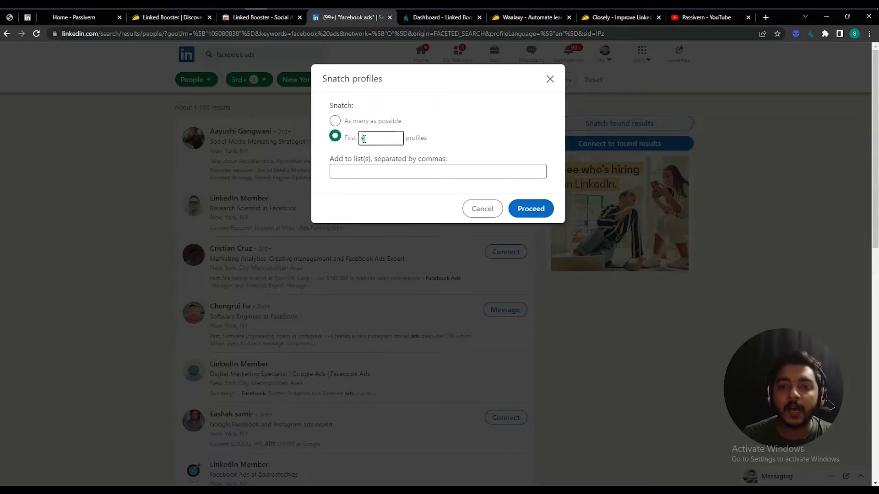
pyautogui.write('1000')
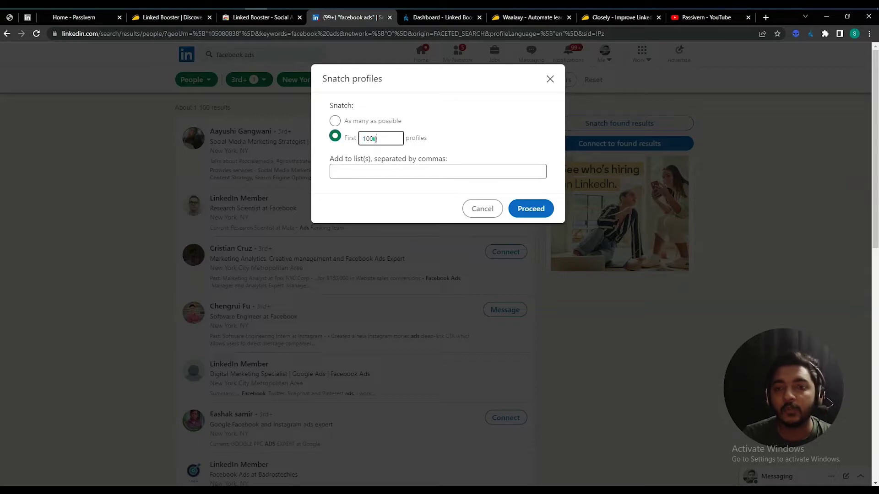
pyautogui.doubleClick(374, 139)
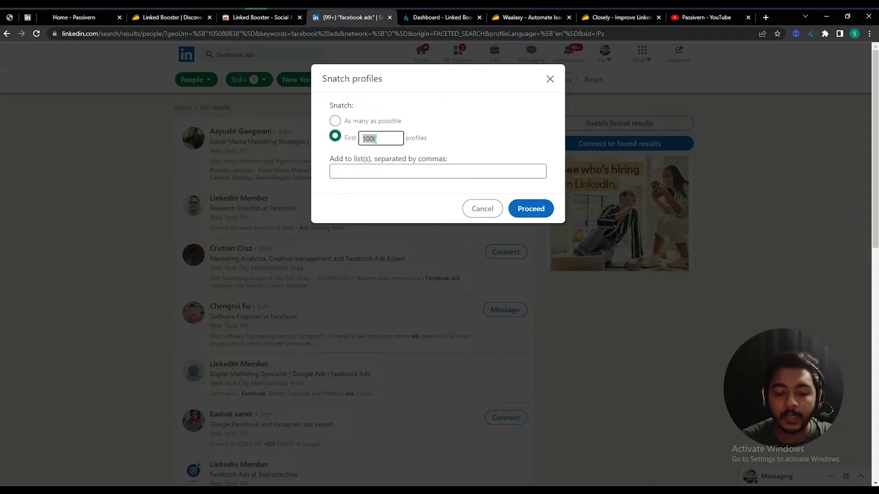
pyautogui.write('30')
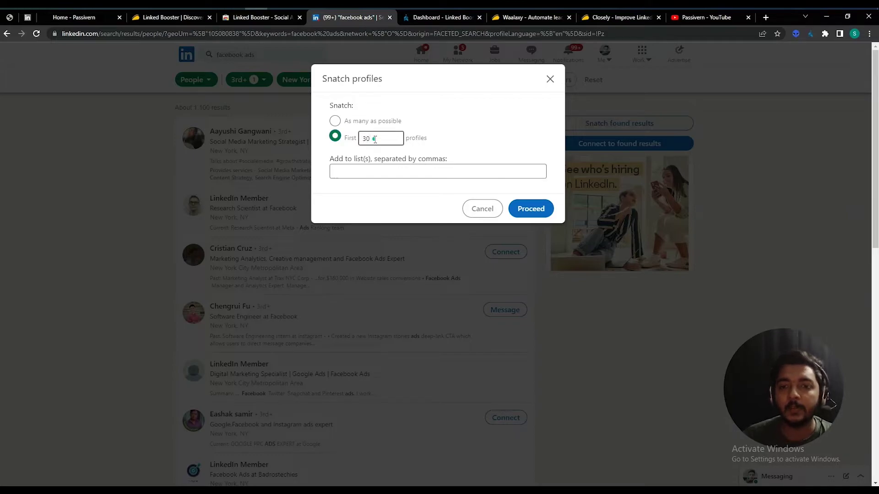
# Enter video101 as the list the snatched profiles are added to.
pyautogui.click(357, 171)
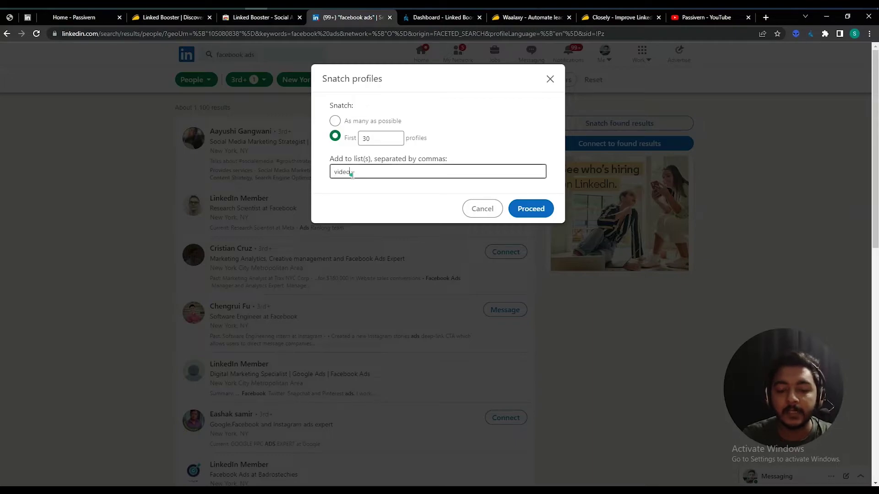
pyautogui.moveTo(375, 172)
pyautogui.mouseDown()
pyautogui.moveTo(335, 173)
pyautogui.moveTo(369, 170)
pyautogui.mouseUp()
pyautogui.click(370, 170)
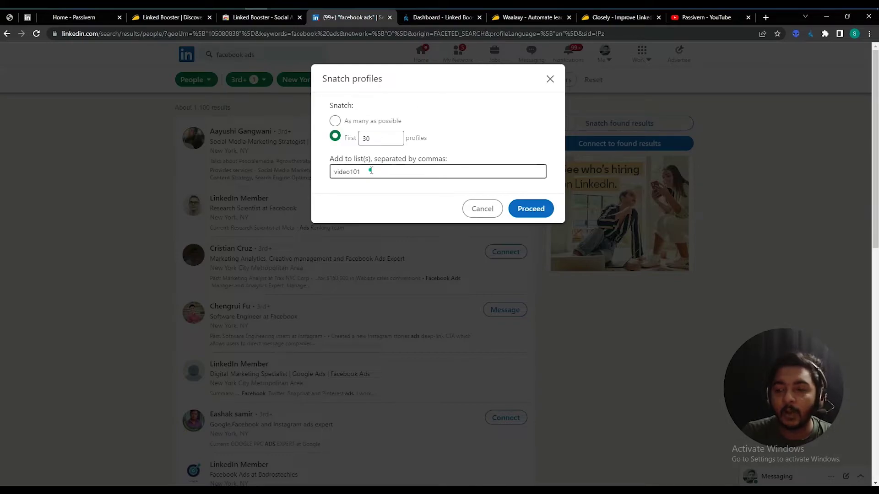
pyautogui.moveTo(359, 170); pyautogui.dragTo(335, 173)
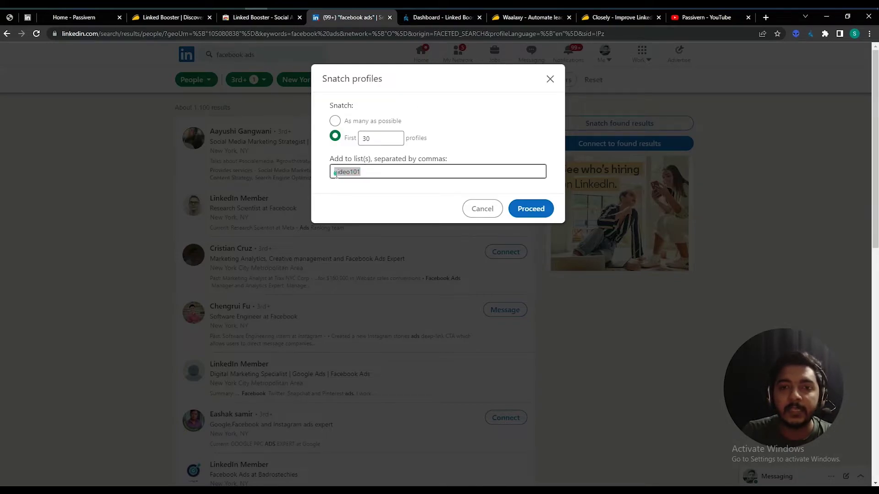
pyautogui.click(368, 173)
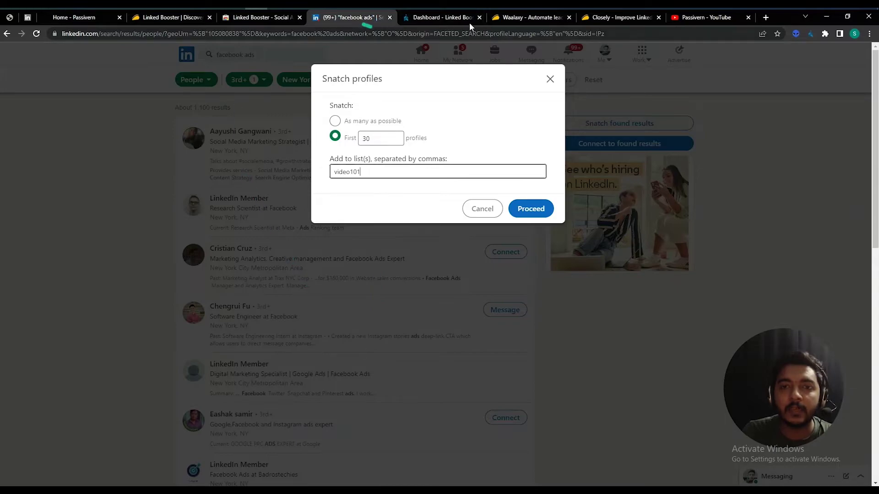
# Switch to the Linked Booster dashboard and check its existing tags before going back to the overview.
pyautogui.click(436, 18)
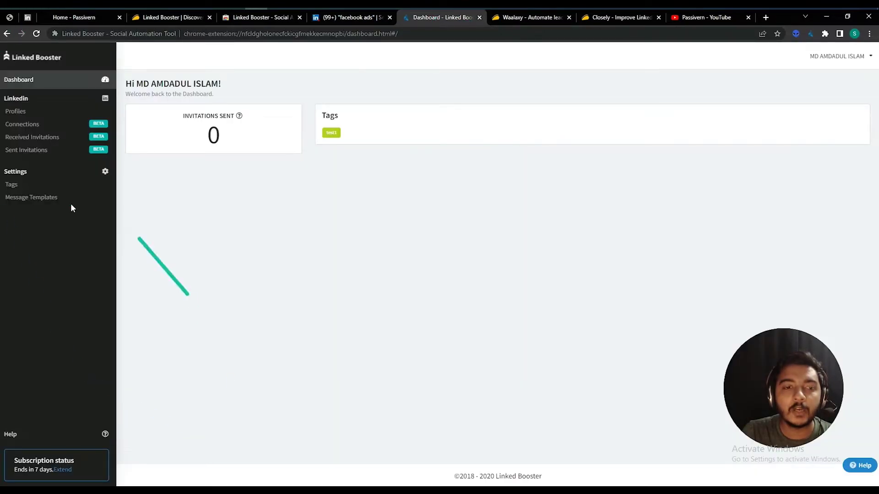
pyautogui.click(22, 183)
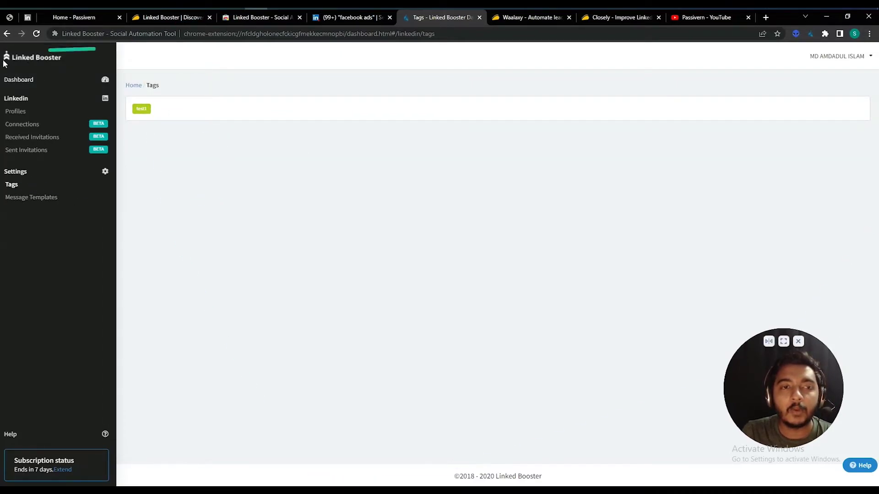
pyautogui.click(33, 81)
# Return to the snatch setup on LinkedIn, run the snatching, and dismiss the completion message.
pyautogui.click(373, 19)
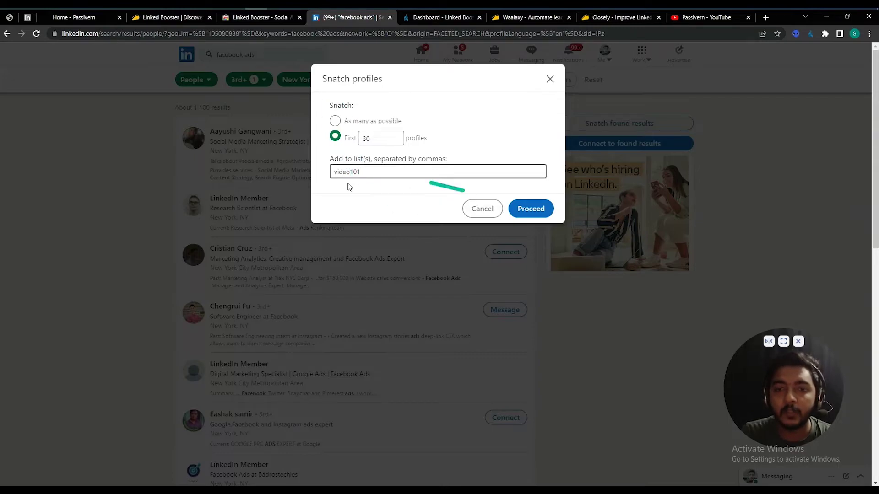
pyautogui.click(530, 209)
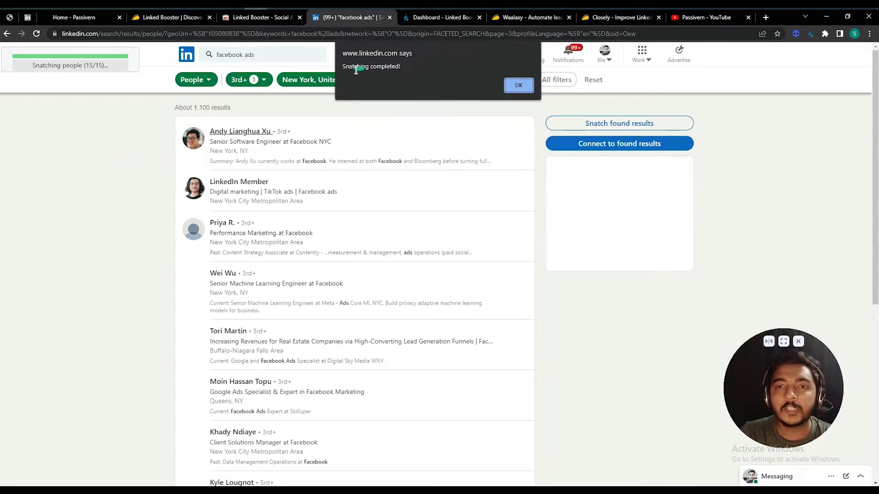
pyautogui.click(527, 86)
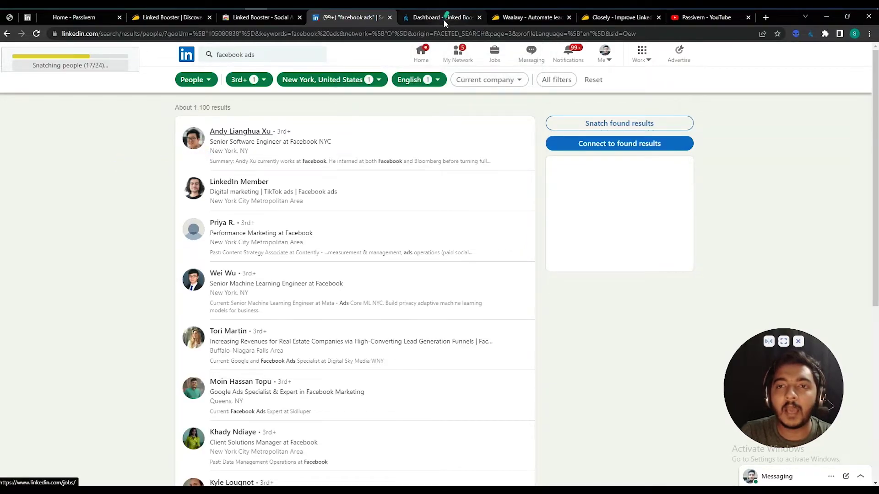
# Check the tags in the Linked Booster dashboard and filter the saved profiles by the video101 tag.
pyautogui.click(442, 20)
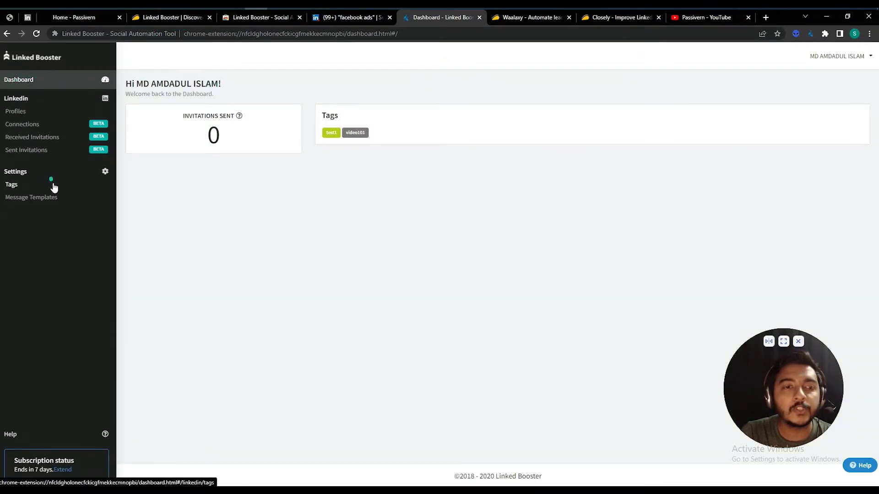
pyautogui.click(12, 185)
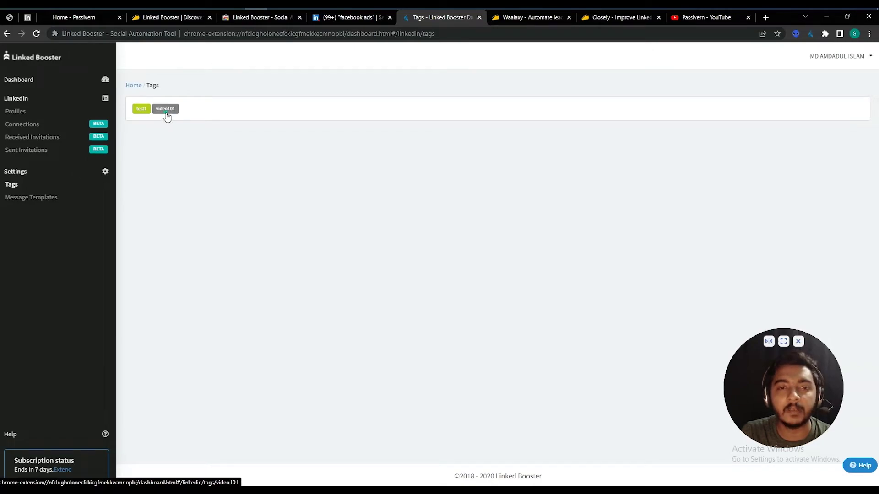
pyautogui.click(26, 111)
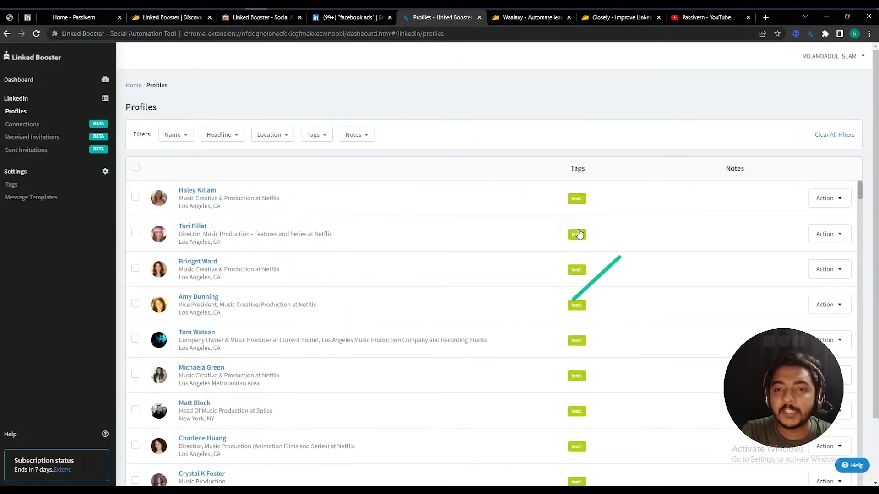
pyautogui.click(315, 137)
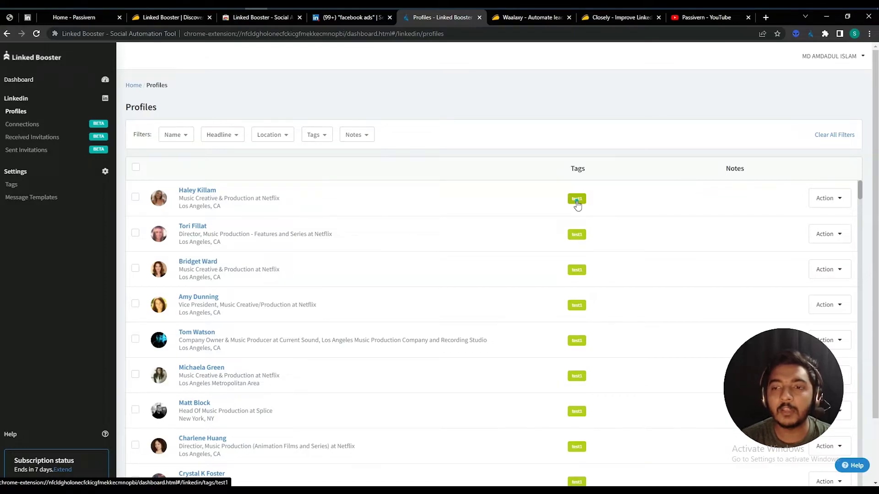
pyautogui.click(315, 138)
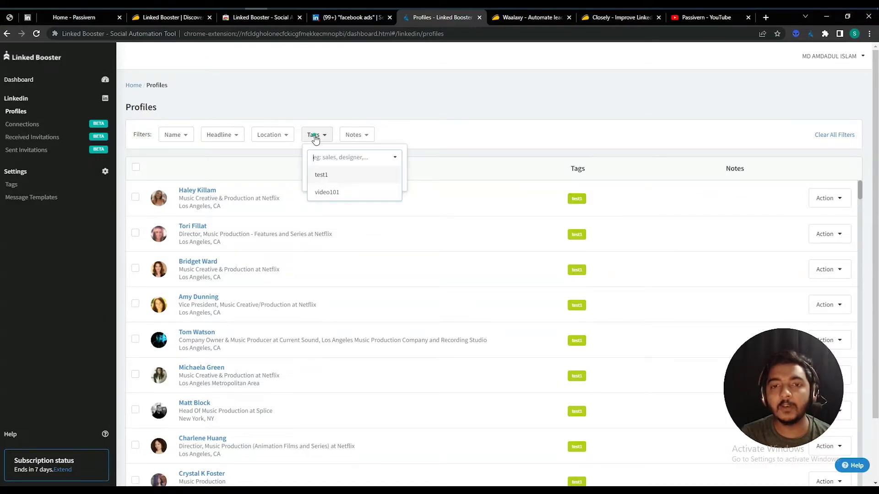
pyautogui.click(337, 192)
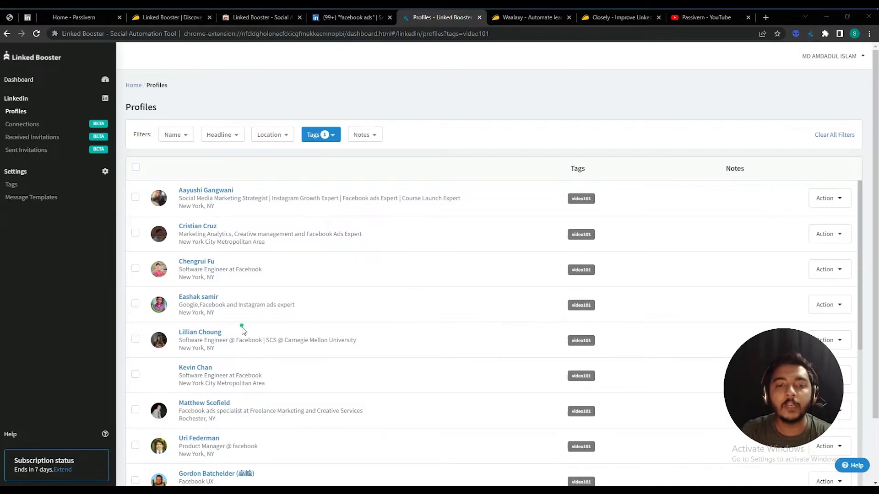
# Look through the filtered profiles, visit the first profile's LinkedIn page, and close that page again.
pyautogui.scroll(-4, 242, 330)
pyautogui.scroll(4, 229, 364)
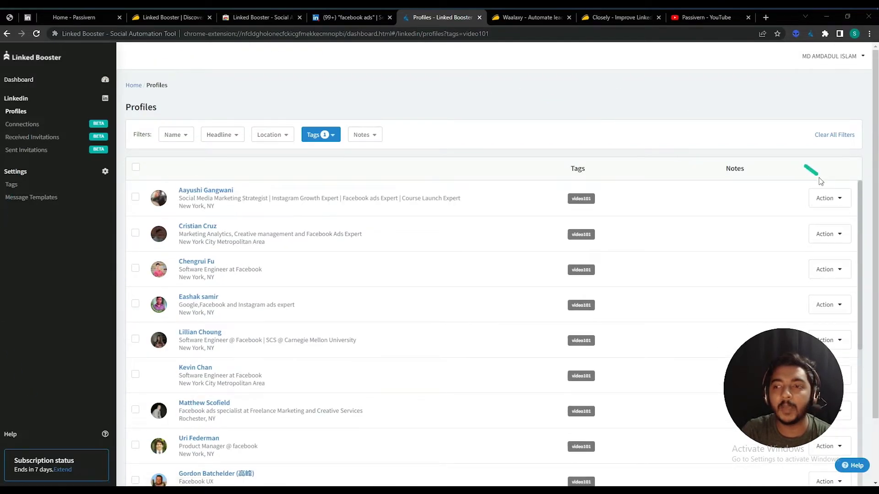
pyautogui.click(836, 198)
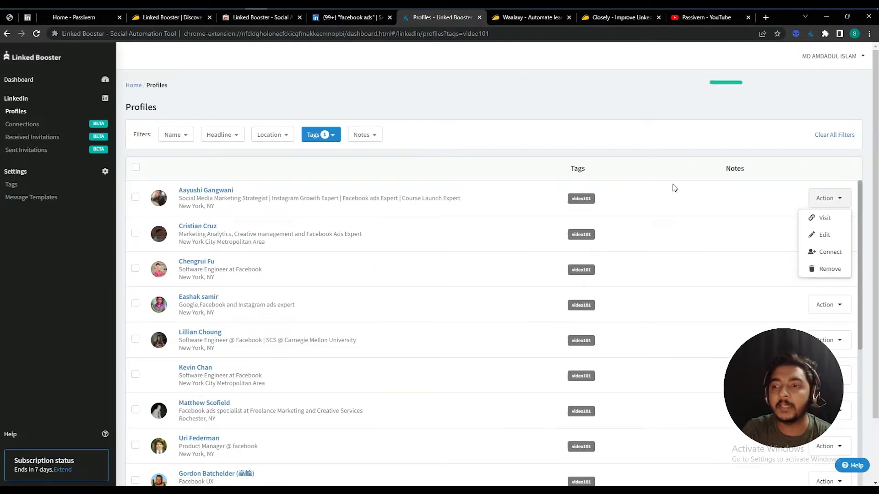
pyautogui.click(831, 219)
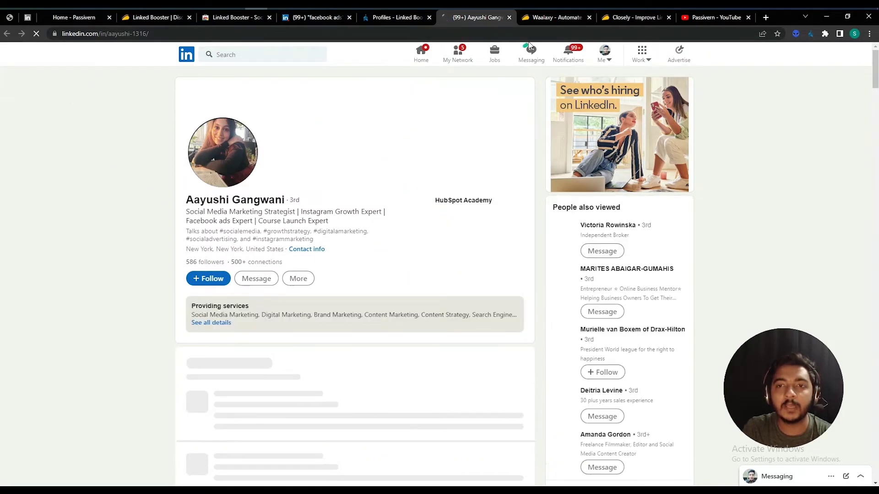
pyautogui.click(509, 17)
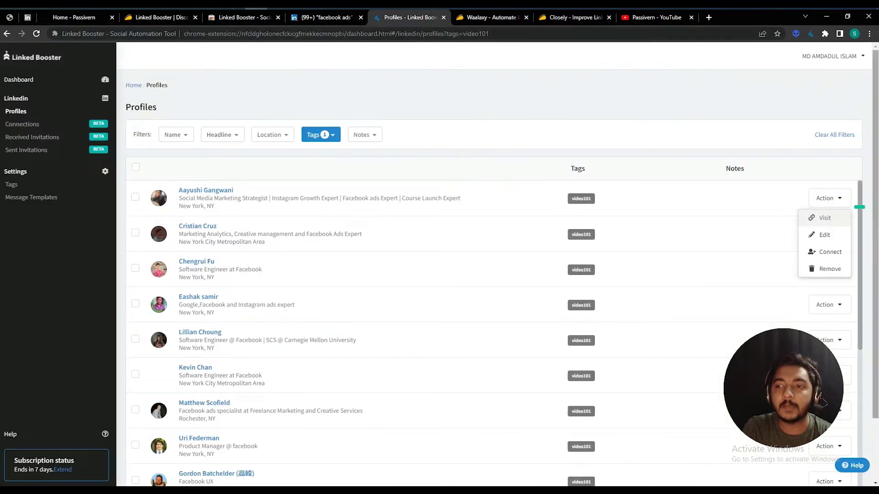
# Open the first profile for editing, review its details, tags and notes fields, and close it without changes.
pyautogui.click(825, 235)
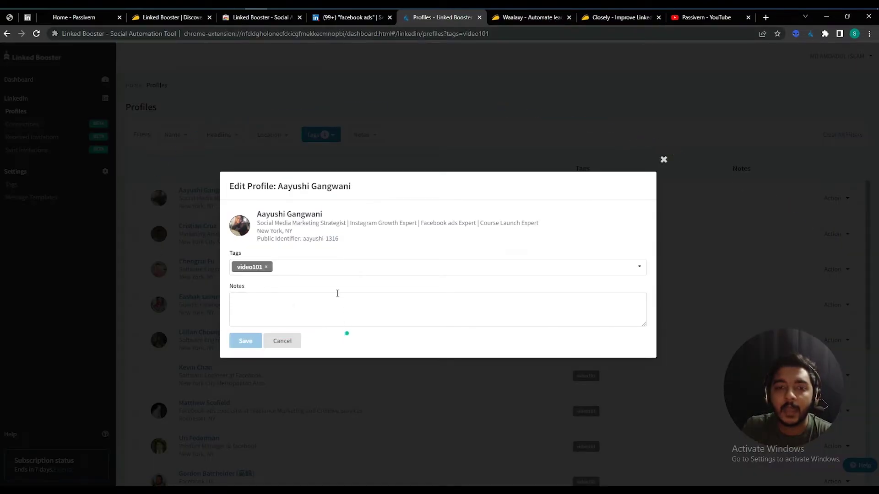
pyautogui.click(256, 310)
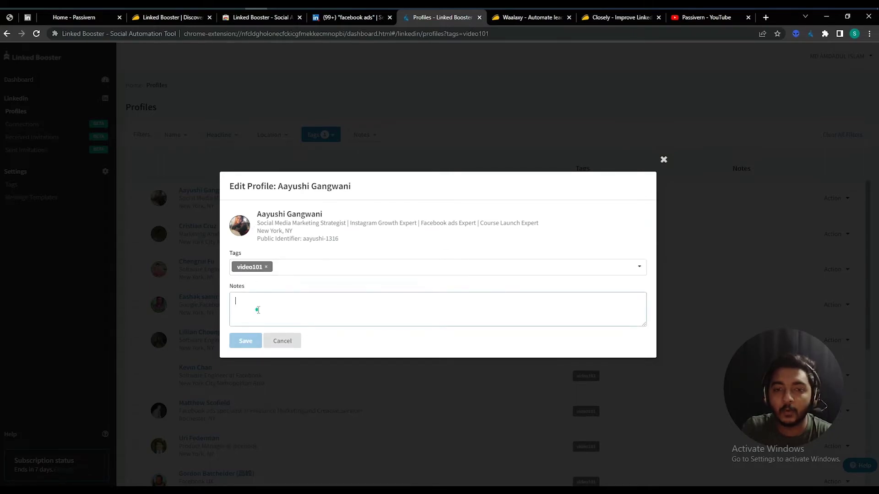
pyautogui.moveTo(257, 224); pyautogui.dragTo(355, 245)
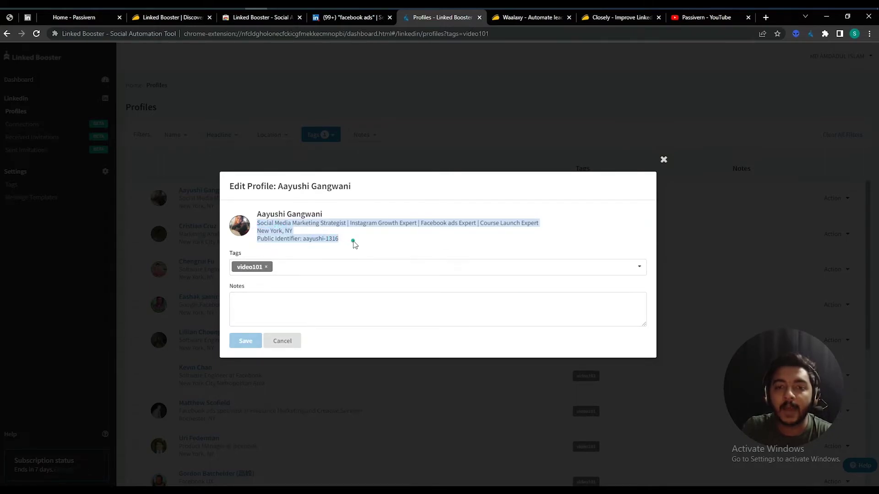
pyautogui.click(355, 245)
pyautogui.click(275, 262)
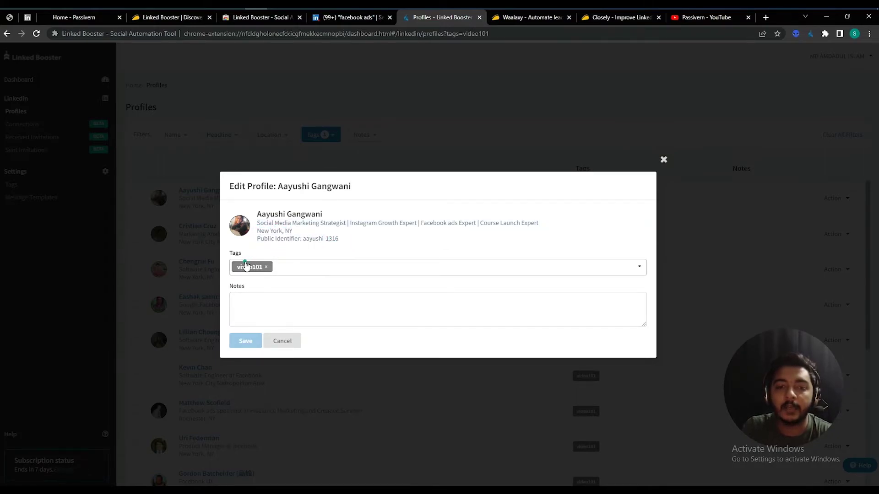
pyautogui.click(307, 267)
pyautogui.click(371, 246)
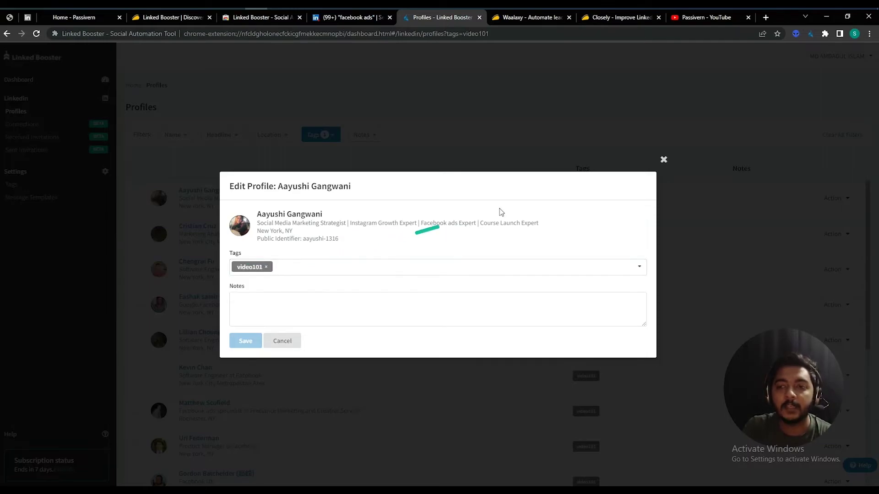
pyautogui.click(663, 159)
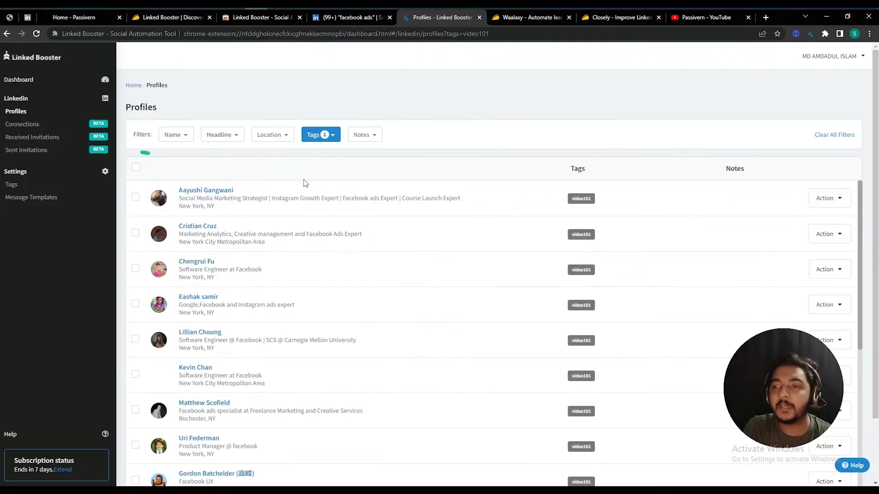
# Review the actions available for the first profile and look through the name, headline, location and notes filters.
pyautogui.click(834, 196)
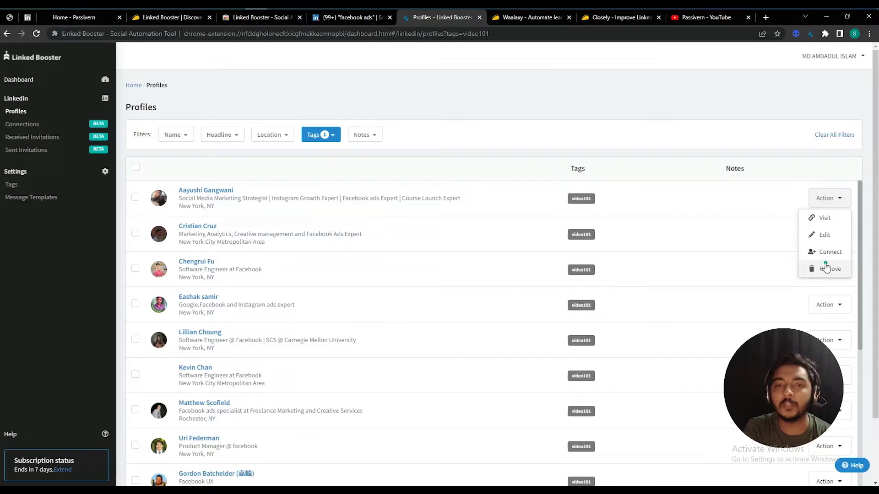
pyautogui.click(172, 136)
pyautogui.click(224, 136)
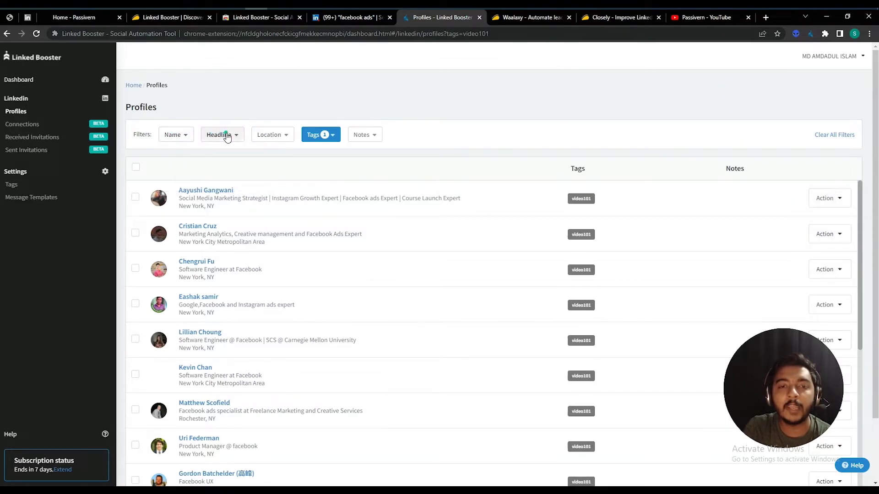
pyautogui.click(284, 136)
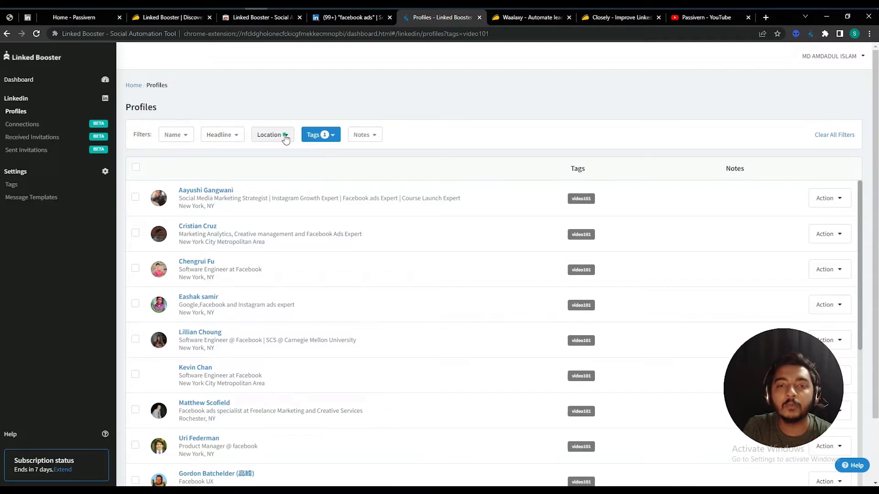
pyautogui.click(362, 135)
pyautogui.click(420, 101)
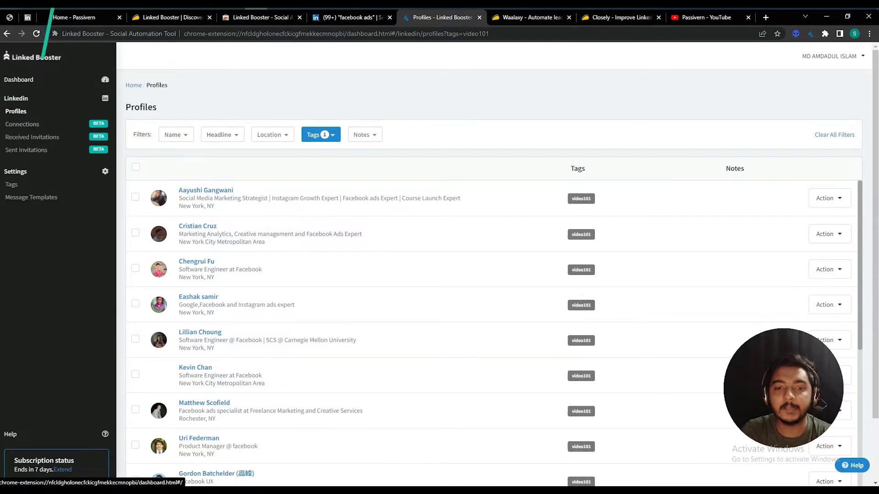
# Look through the full list of profiles tagged video101 and return to its beginning.
pyautogui.scroll(-10, 320, 471)
pyautogui.scroll(-3, 320, 473)
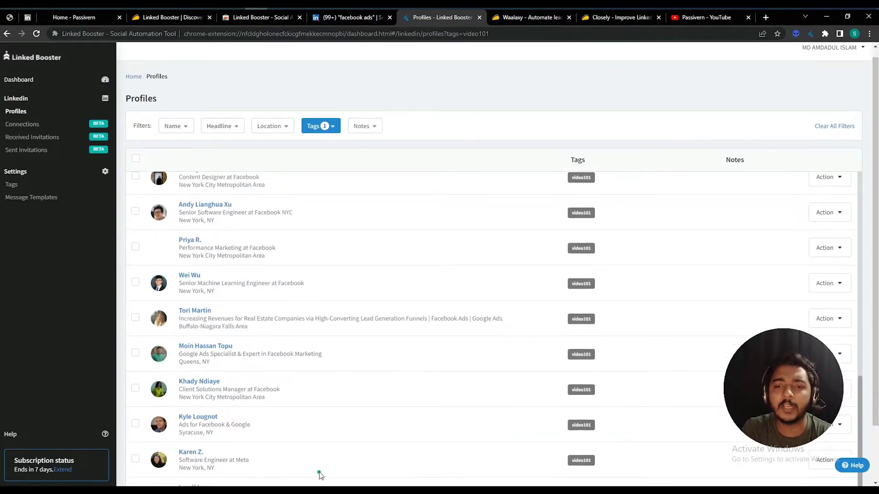
pyautogui.scroll(6, 375, 314)
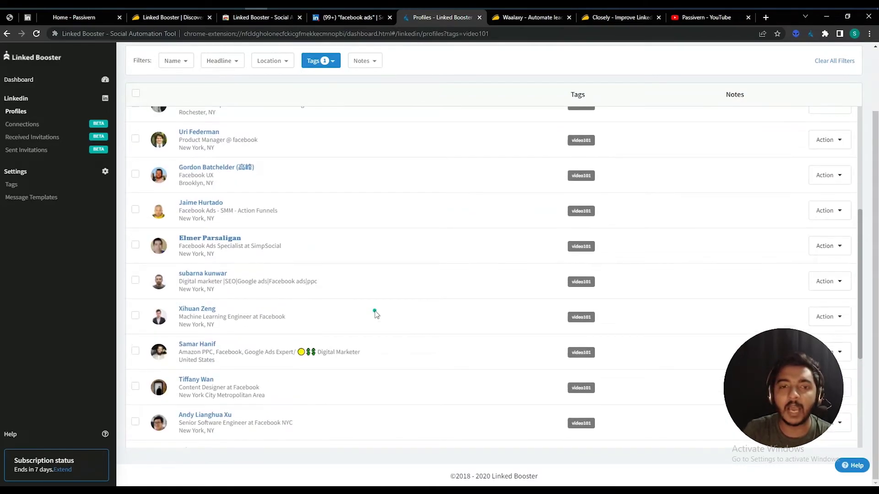
pyautogui.scroll(10, 375, 313)
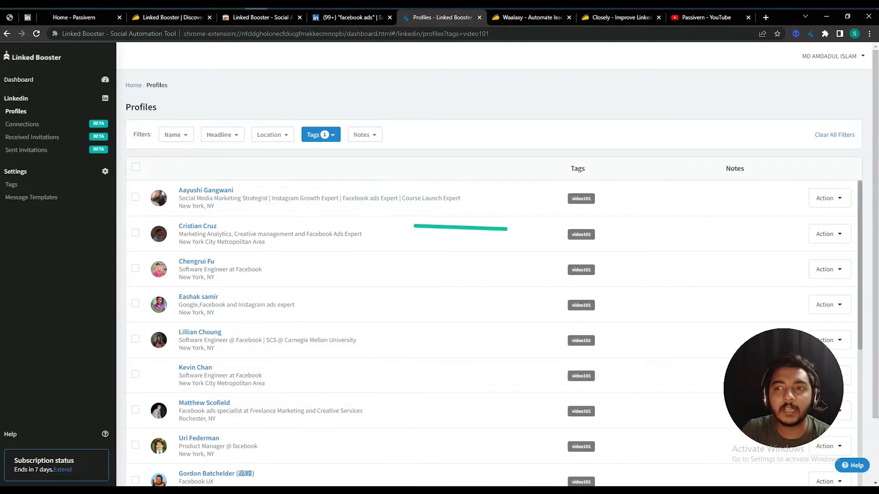
pyautogui.click(841, 60)
pyautogui.click(459, 61)
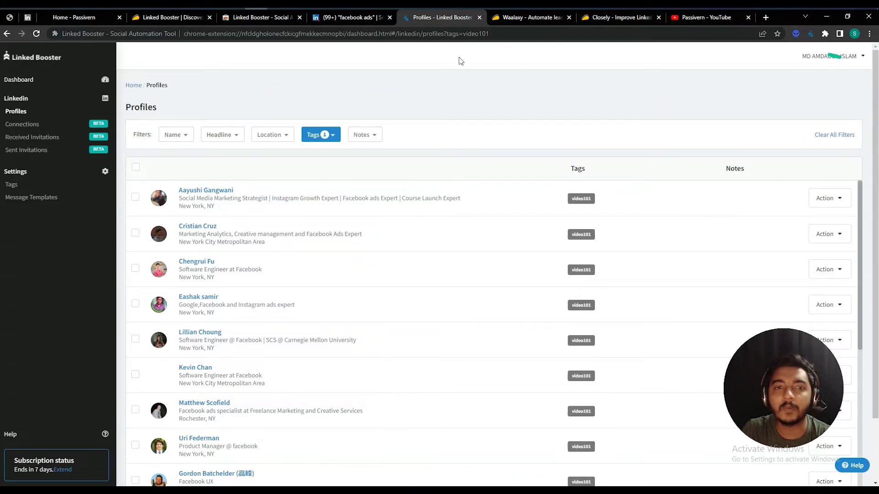
# Tour the connections, received invitations, sent invitations, tags, message templates and dashboard pages, and return to the profiles list.
pyautogui.click(25, 122)
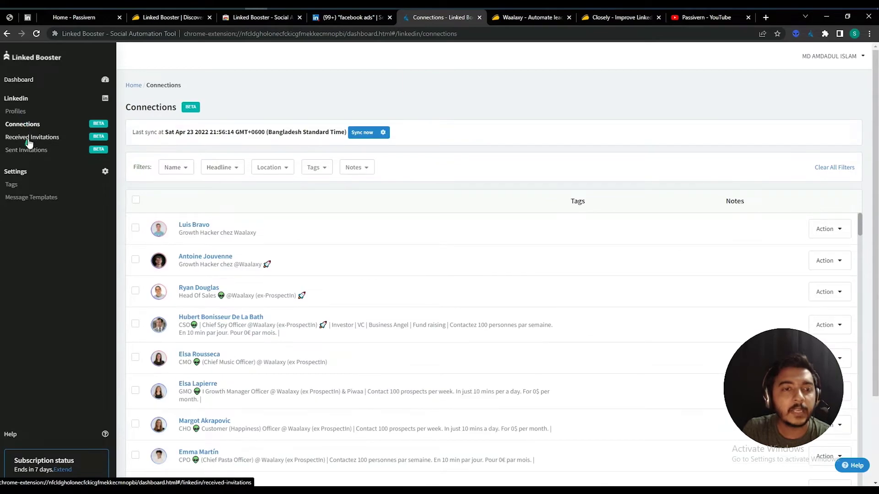
pyautogui.click(28, 138)
pyautogui.click(28, 153)
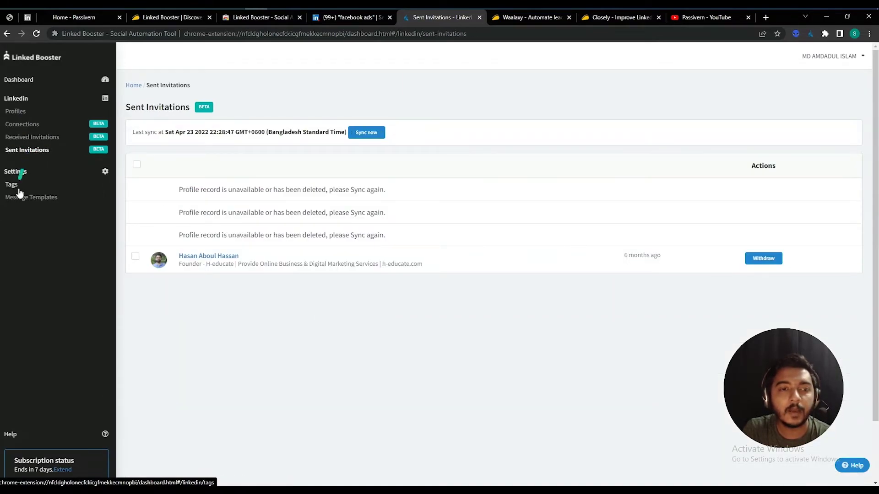
pyautogui.click(19, 187)
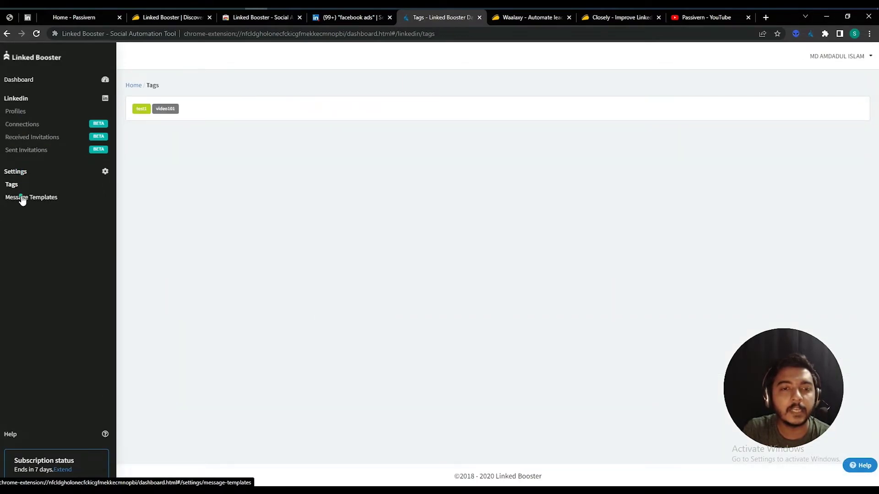
pyautogui.click(21, 197)
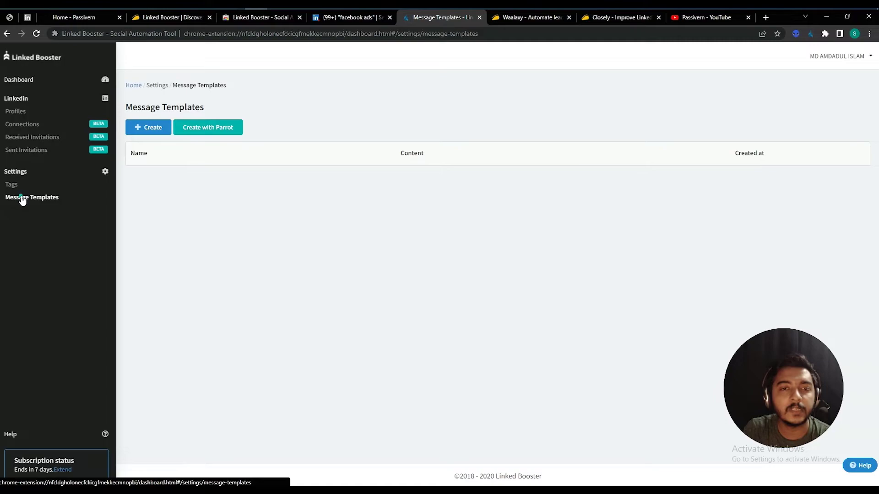
pyautogui.click(46, 81)
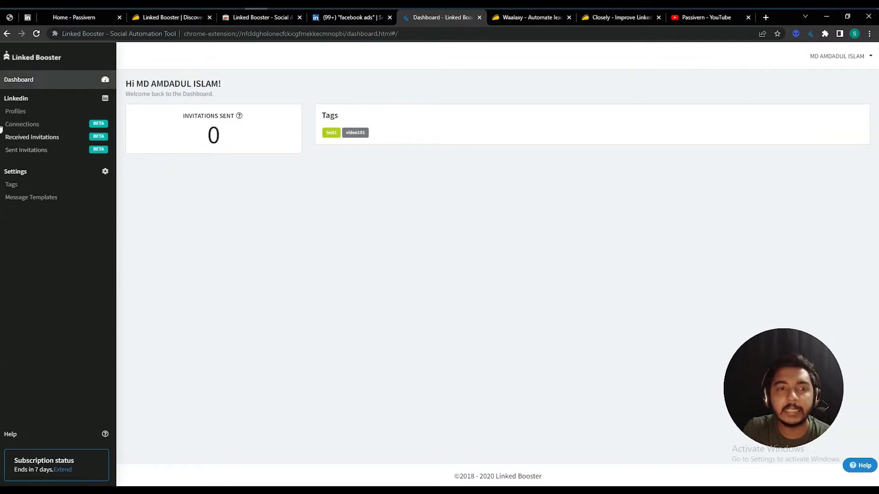
pyautogui.click(31, 111)
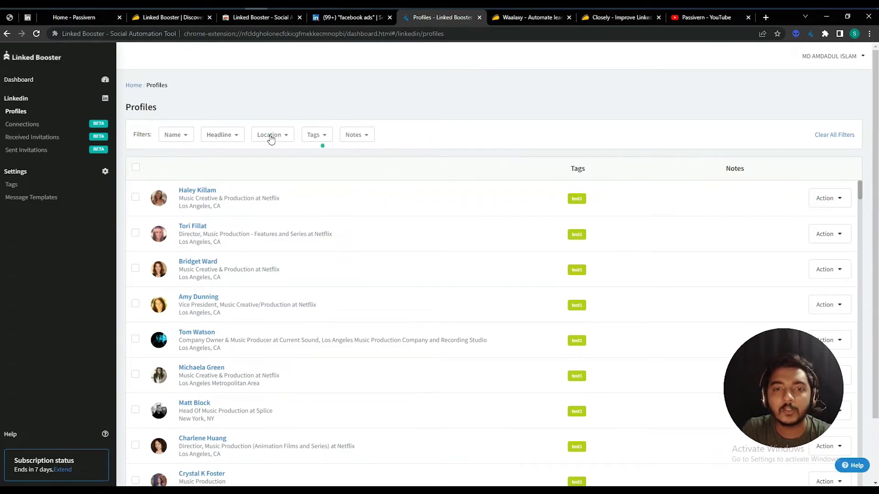
# Open the message templates page and start a new template, checking its name and content fields.
pyautogui.click(26, 200)
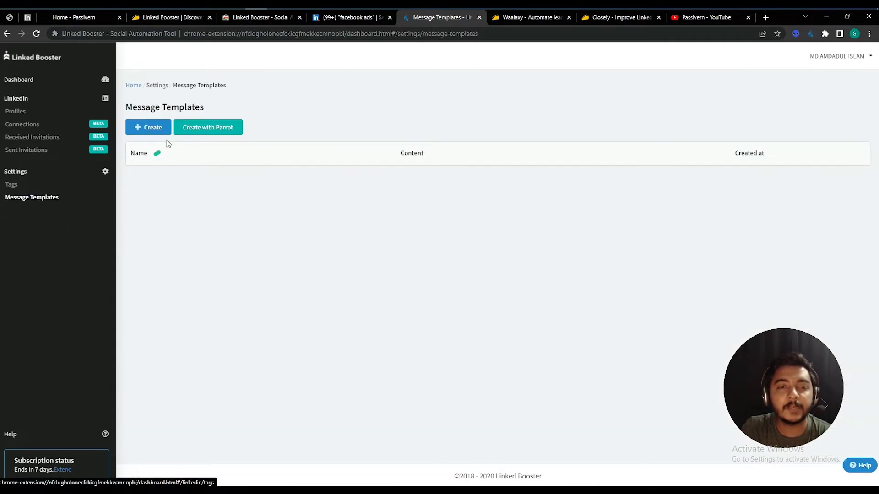
pyautogui.click(152, 127)
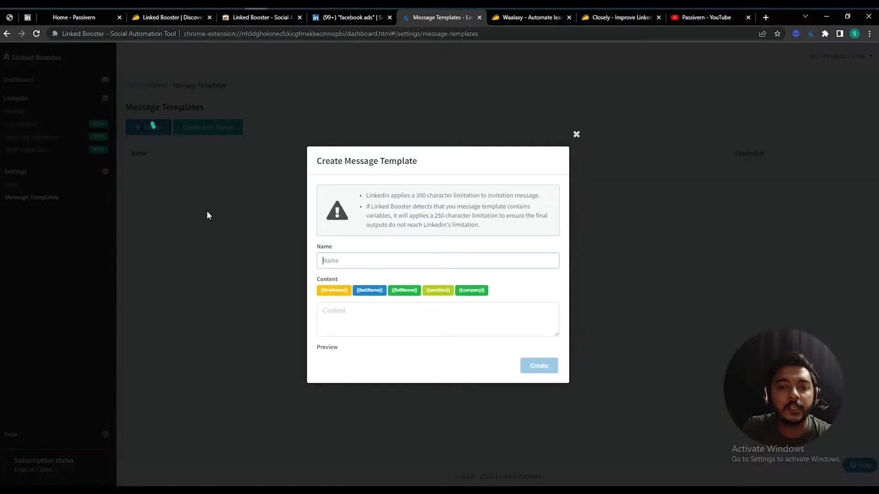
pyautogui.click(342, 259)
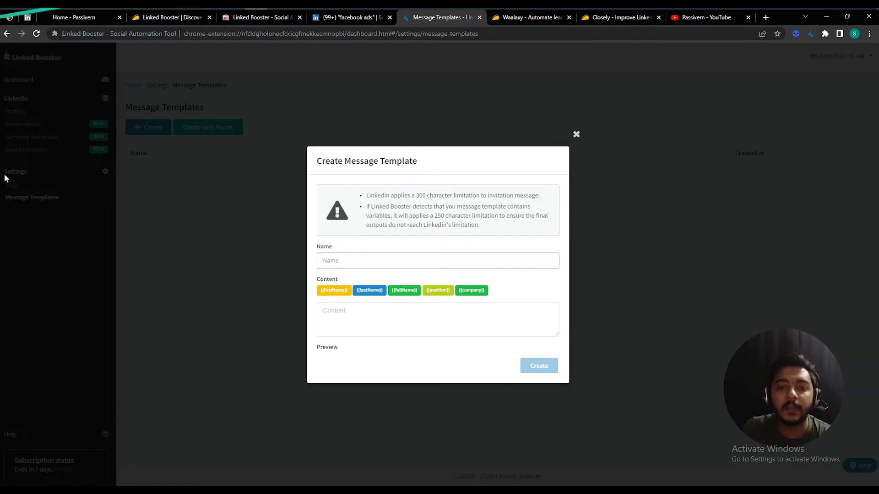
pyautogui.click(365, 316)
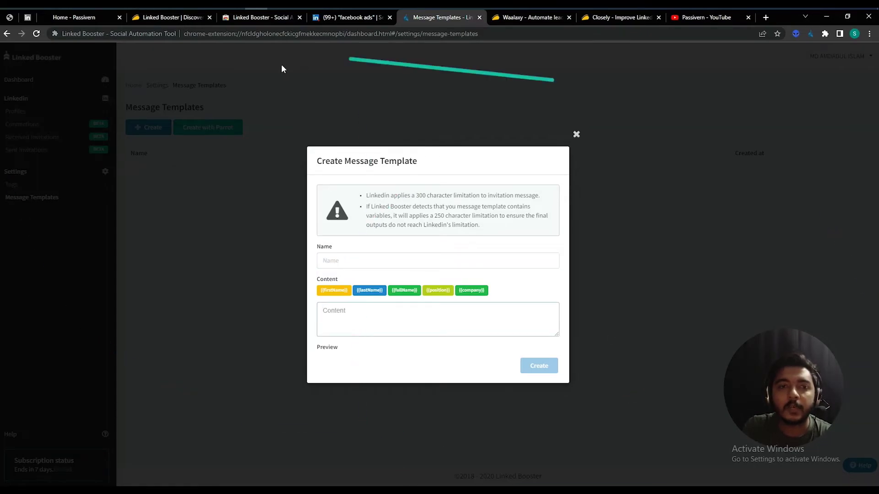
# Copy the AppSumo product description from "Automate Linkedin activities" through "marketing experts." and paste it as the template's content.
pyautogui.click(169, 18)
pyautogui.scroll(-4, 153, 117)
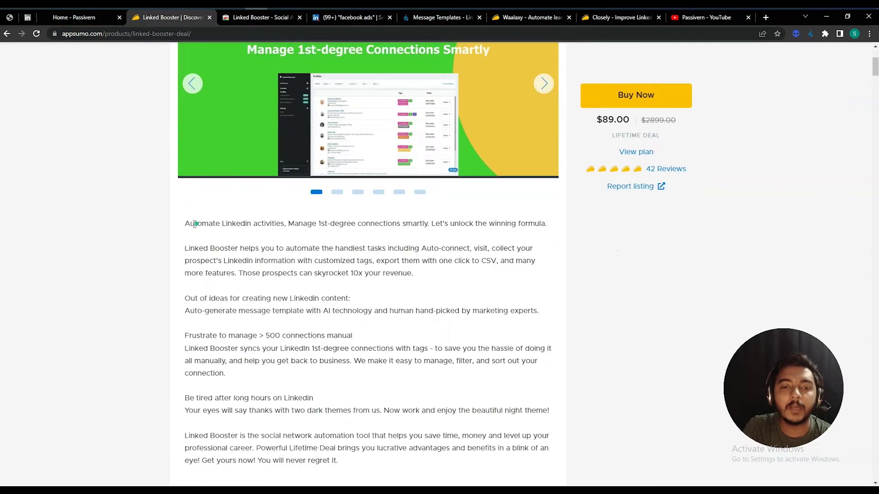
pyautogui.moveTo(186, 223); pyautogui.dragTo(575, 328)
pyautogui.hotkey('ctrl', 'c')
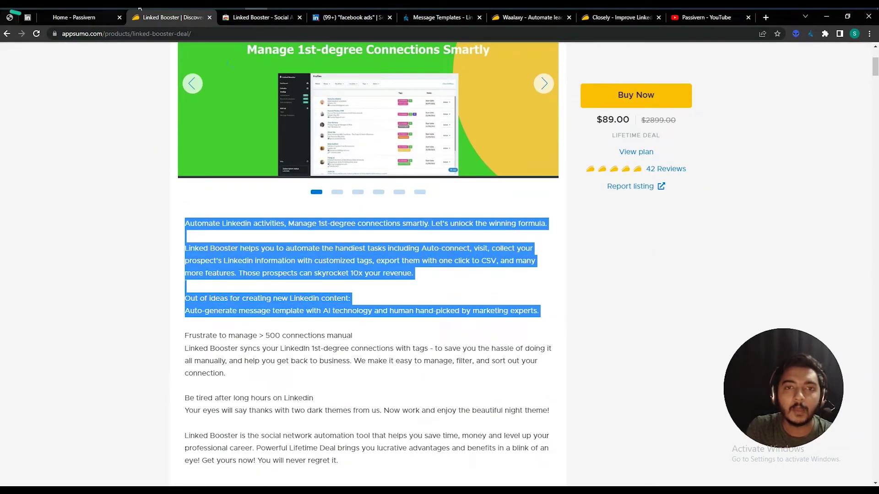
pyautogui.click(443, 19)
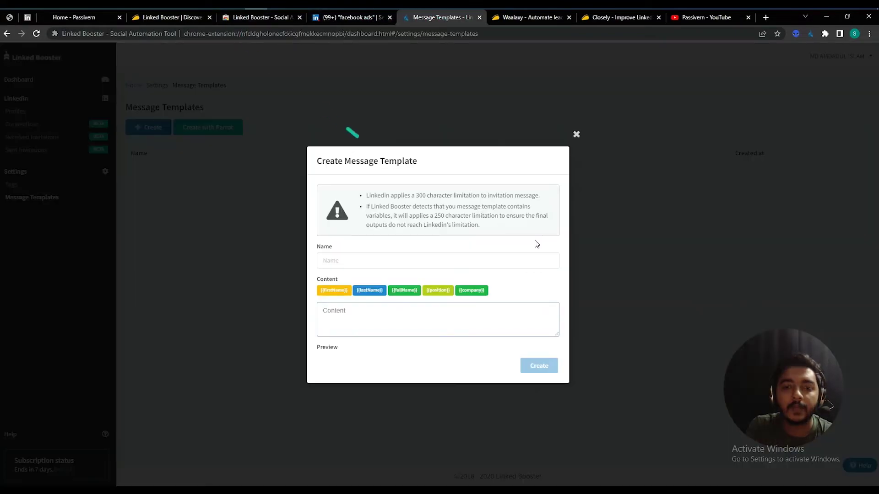
pyautogui.click(438, 319)
pyautogui.hotkey('ctrl', 'v')
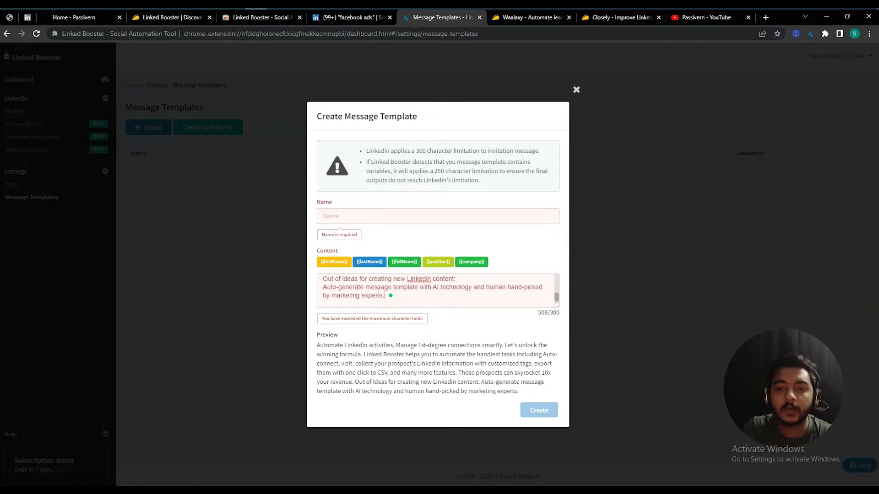
# Shorten the template content so that it ends with "export them with one click to CSV,".
pyautogui.moveTo(383, 295); pyautogui.dragTo(323, 298)
pyautogui.press('BackSpace')
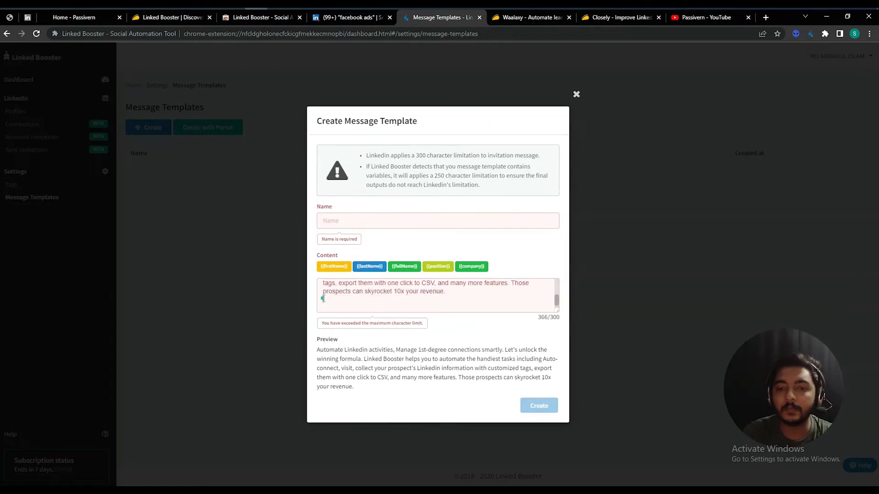
pyautogui.press('BackSpace')
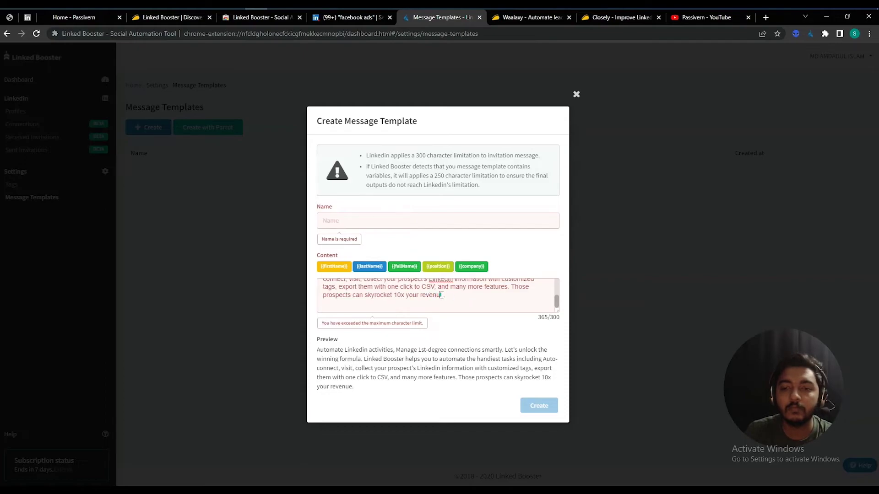
pyautogui.moveTo(441, 294); pyautogui.dragTo(436, 289)
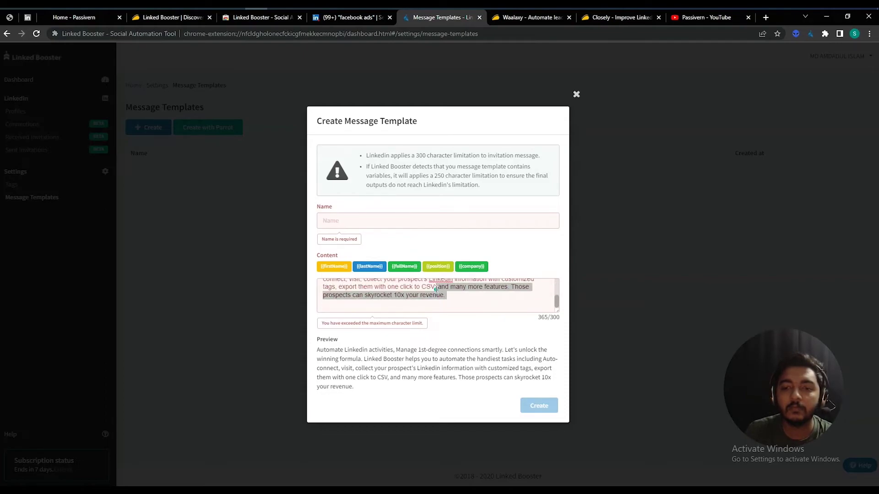
pyautogui.press('BackSpace')
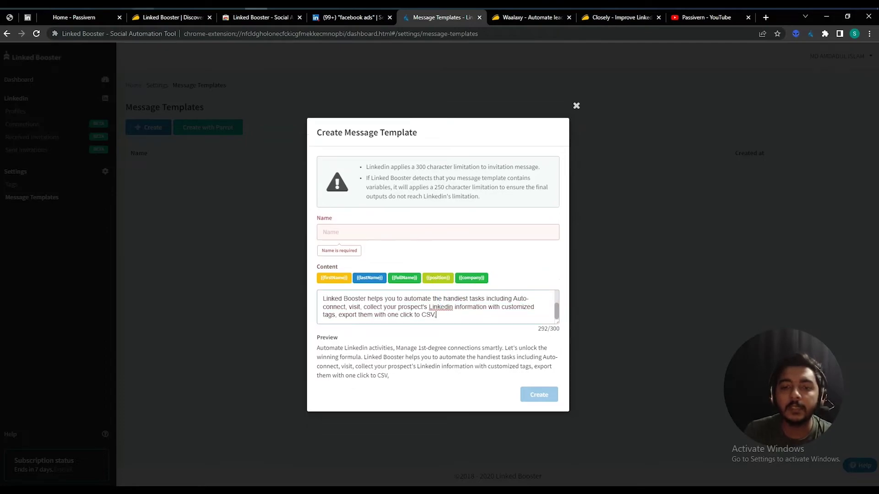
# Enter "Name" as the template's name and close the template form without creating it.
pyautogui.click(412, 231)
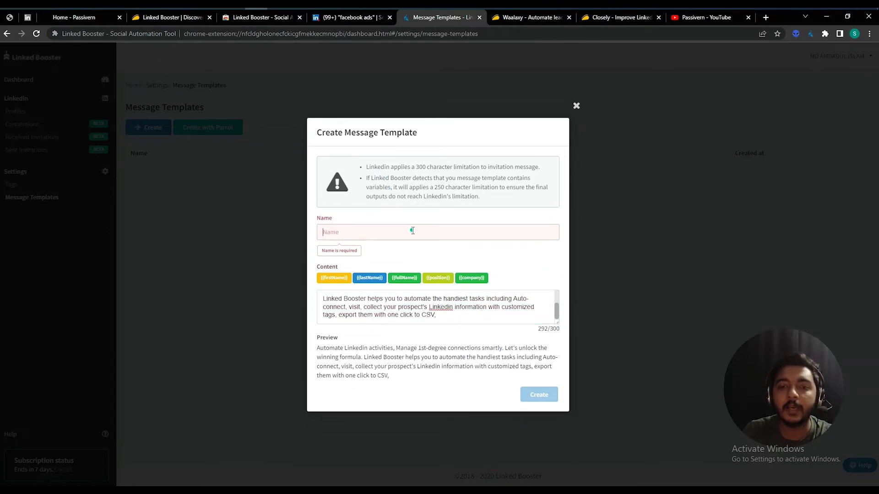
pyautogui.write('Name')
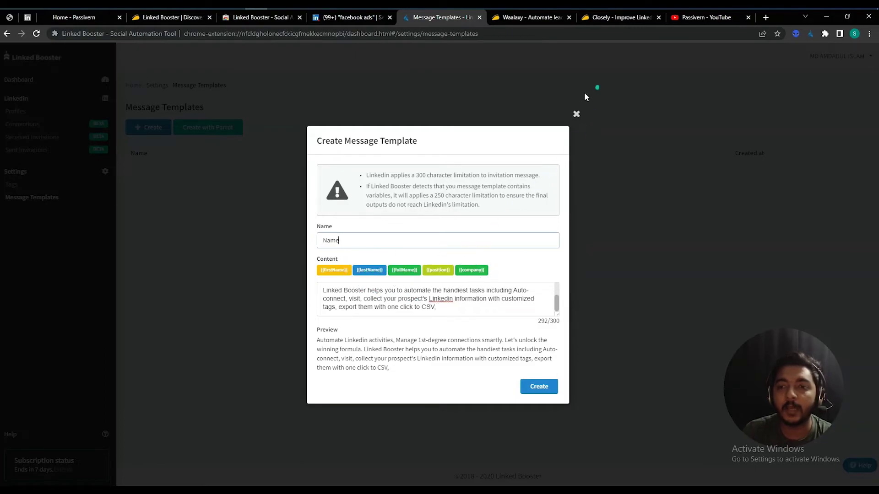
pyautogui.click(576, 114)
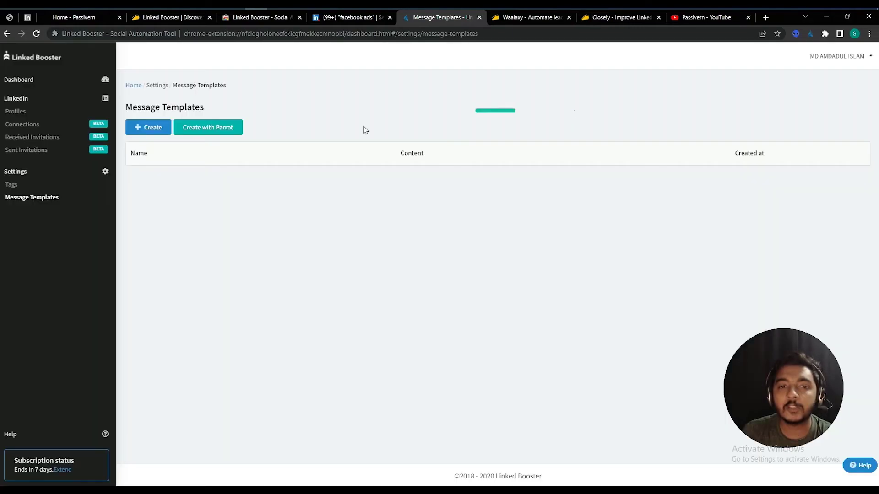
# Generate message templates with Parrot for the purpose "Pitch your awesome product".
pyautogui.click(210, 130)
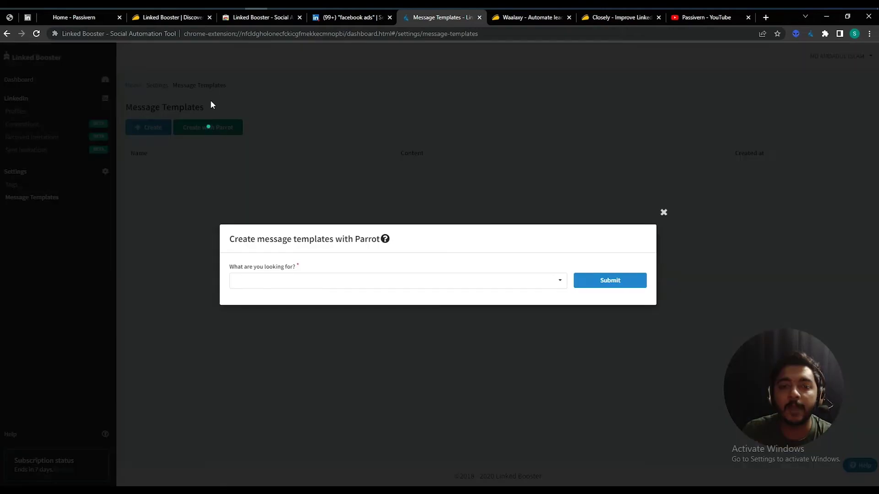
pyautogui.click(368, 280)
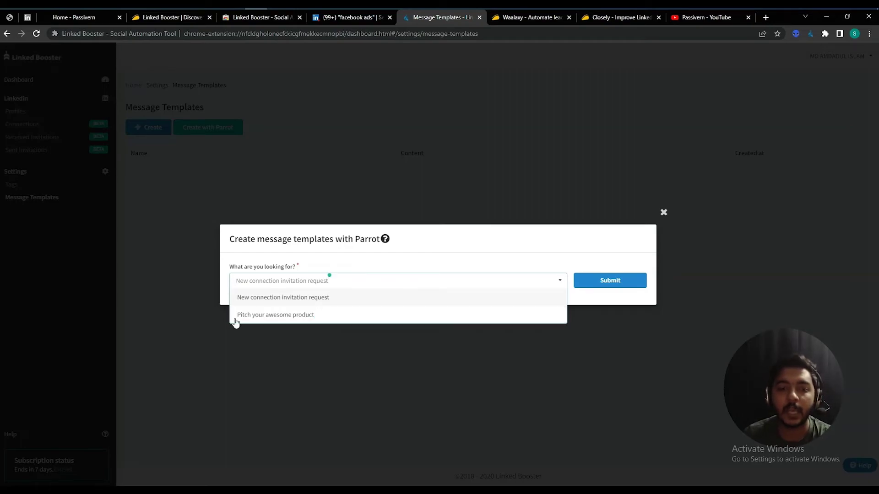
pyautogui.click(255, 315)
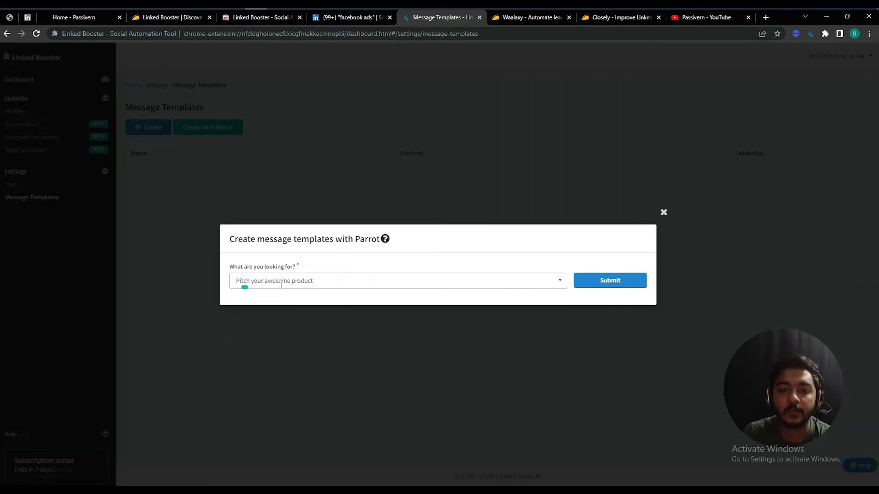
pyautogui.click(641, 280)
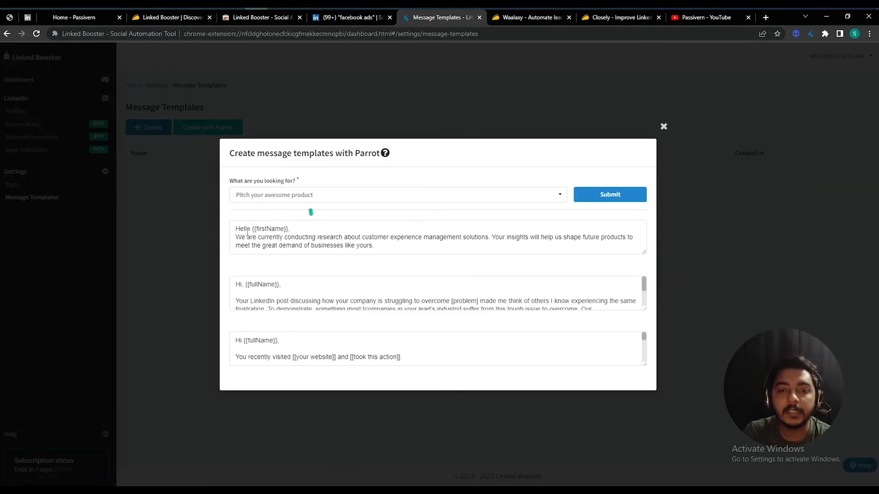
# Examine the text of the first suggested pitch message and the options for copying or saving it.
pyautogui.click(233, 232)
pyautogui.moveTo(239, 226); pyautogui.dragTo(403, 251)
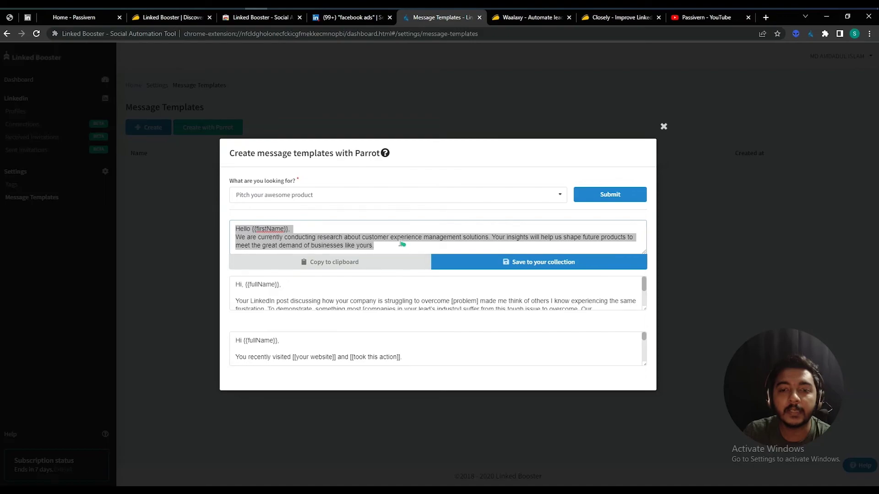
pyautogui.click(394, 242)
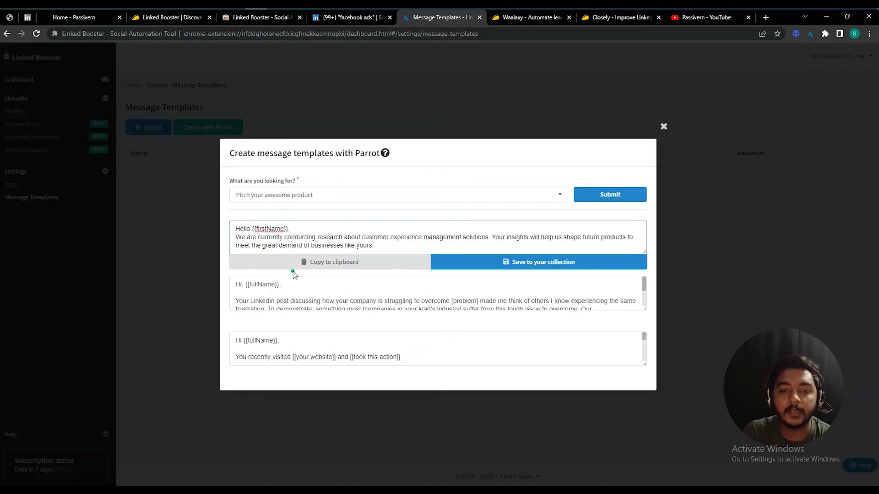
# Read the second suggested pitch message through to its closing question and close the Parrot template generator.
pyautogui.scroll(-1, 282, 298)
pyautogui.scroll(-2, 282, 298)
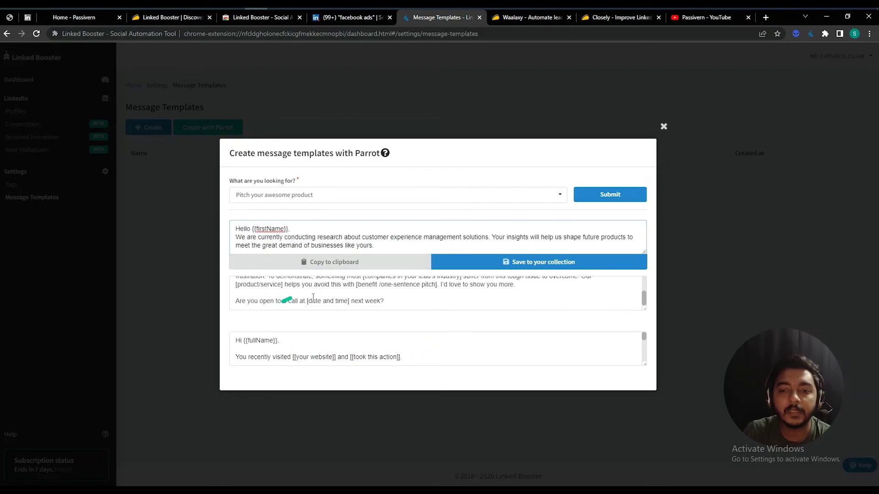
pyautogui.click(522, 286)
pyautogui.moveTo(402, 301); pyautogui.dragTo(271, 276)
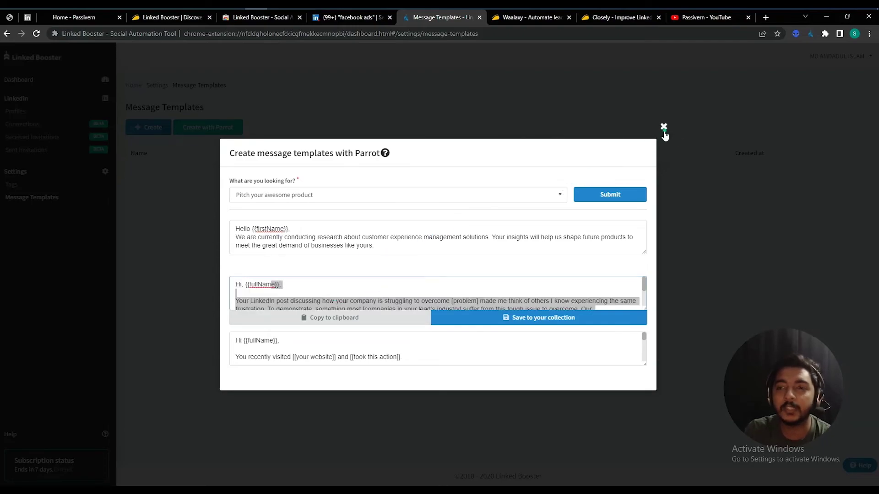
pyautogui.click(663, 127)
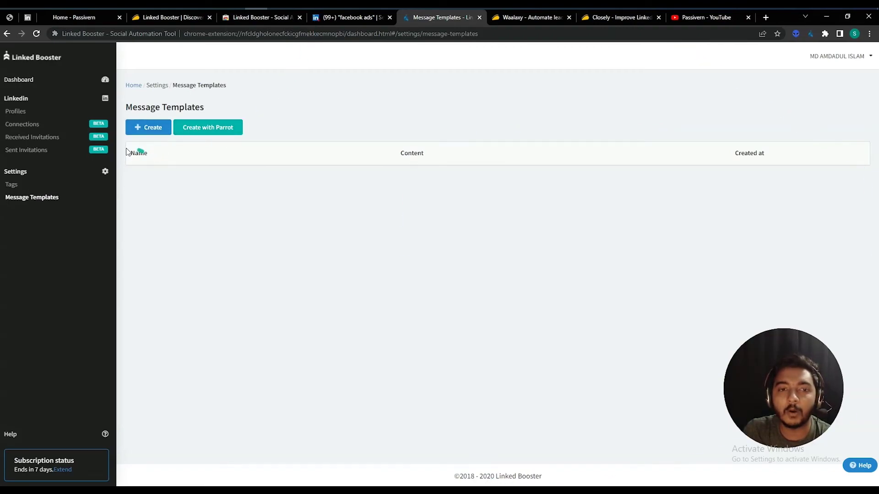
# Revisit Linked Booster's dashboard, Message Templates and Profiles pages and the LinkedIn "facebook ads" search results, ending on the dashboard.
pyautogui.click(19, 79)
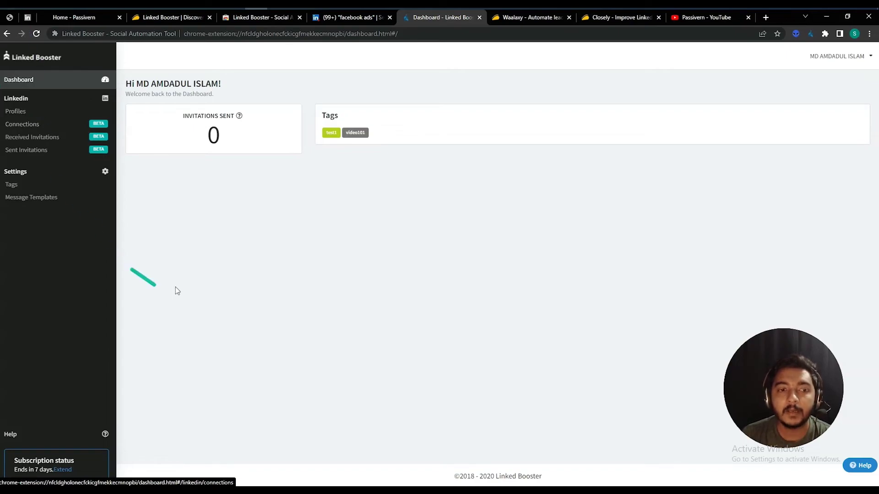
pyautogui.click(27, 199)
pyautogui.click(352, 17)
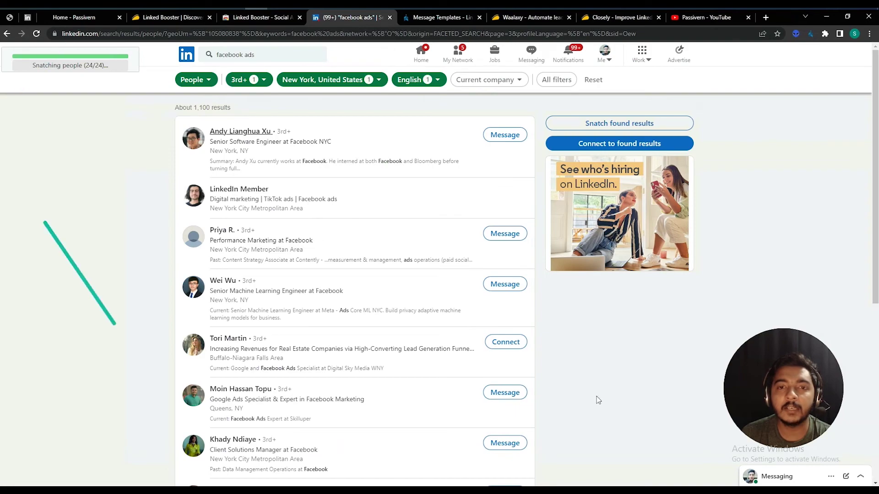
pyautogui.click(433, 18)
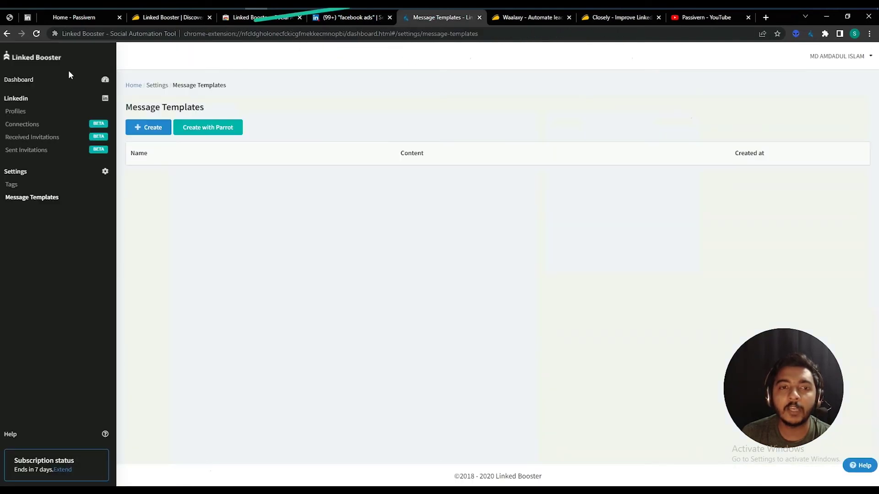
pyautogui.click(22, 116)
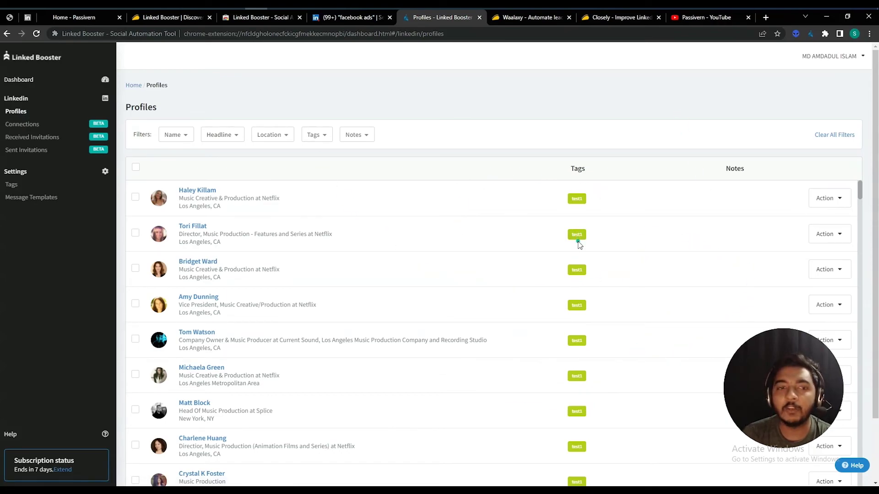
pyautogui.click(32, 201)
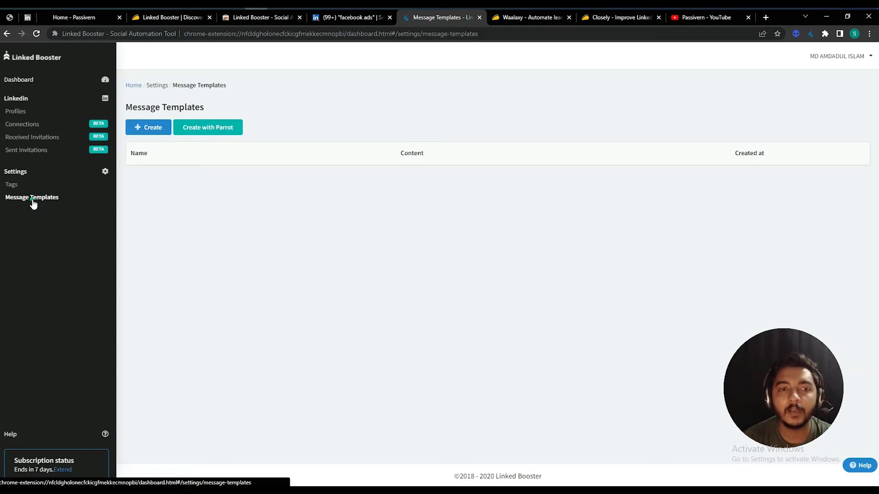
pyautogui.click(20, 82)
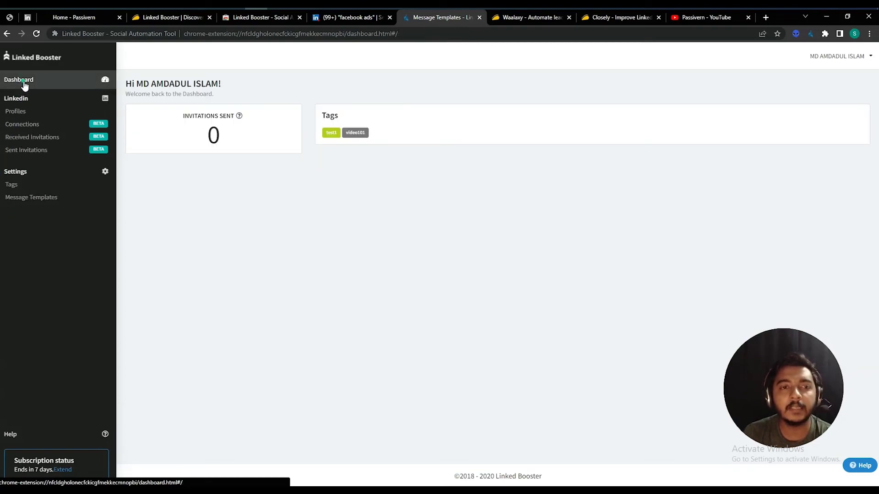
# Look over the AppSumo deal pages for Linked Booster, Waalaxy and Closely, ending on the Waalaxy page.
pyautogui.click(170, 21)
pyautogui.click(94, 186)
pyautogui.scroll(4, 94, 185)
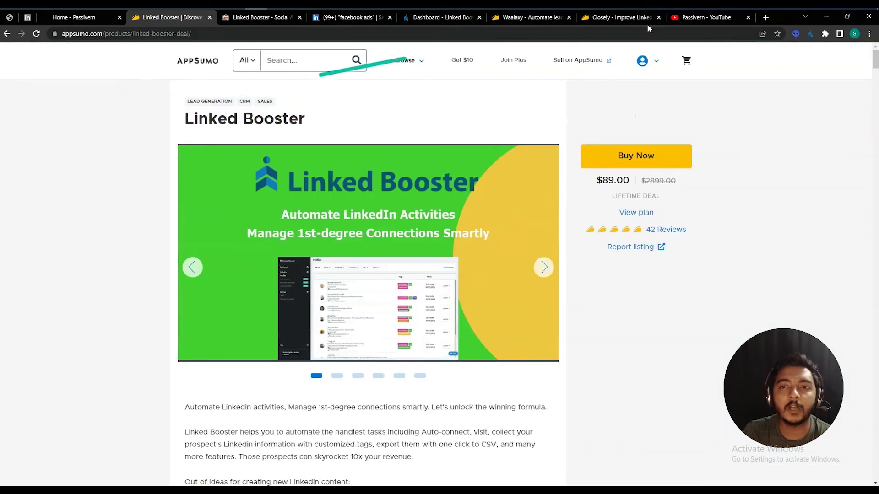
pyautogui.click(524, 17)
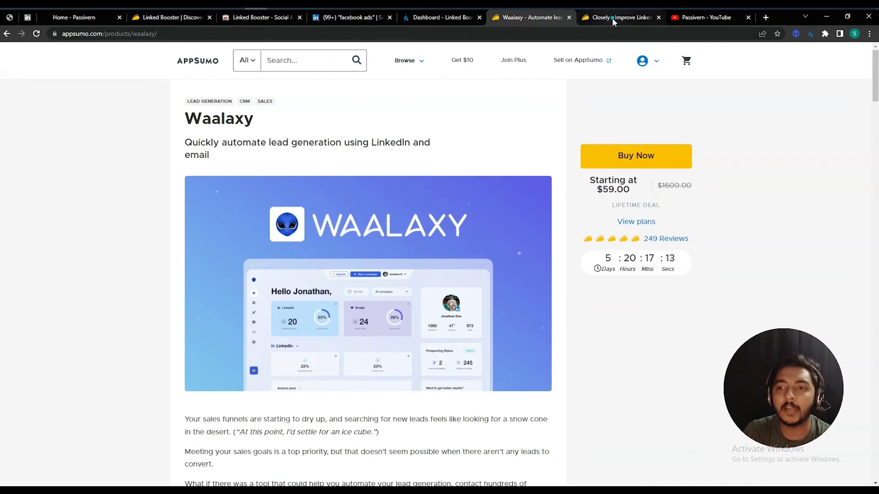
pyautogui.click(611, 18)
pyautogui.click(513, 18)
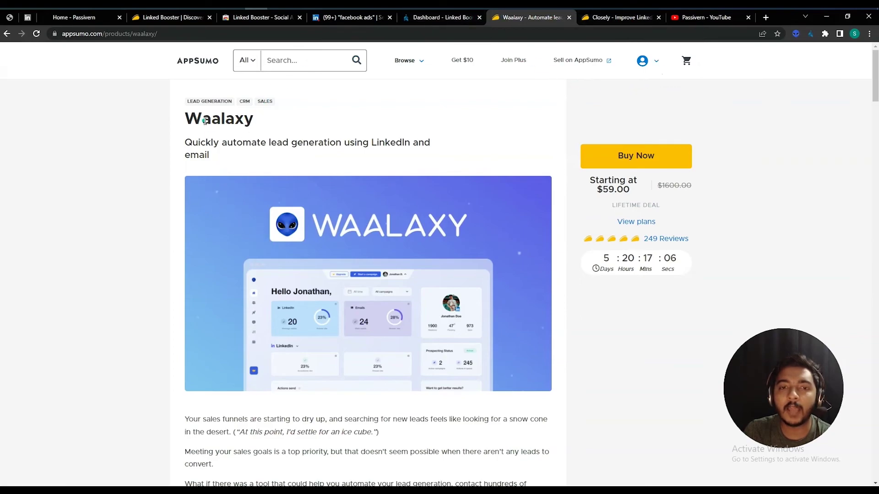
# Read the Waalaxy deal page from its title through the TL;DR section and presentation video, and return to its beginning.
pyautogui.moveTo(201, 121); pyautogui.dragTo(304, 124)
pyautogui.click(302, 123)
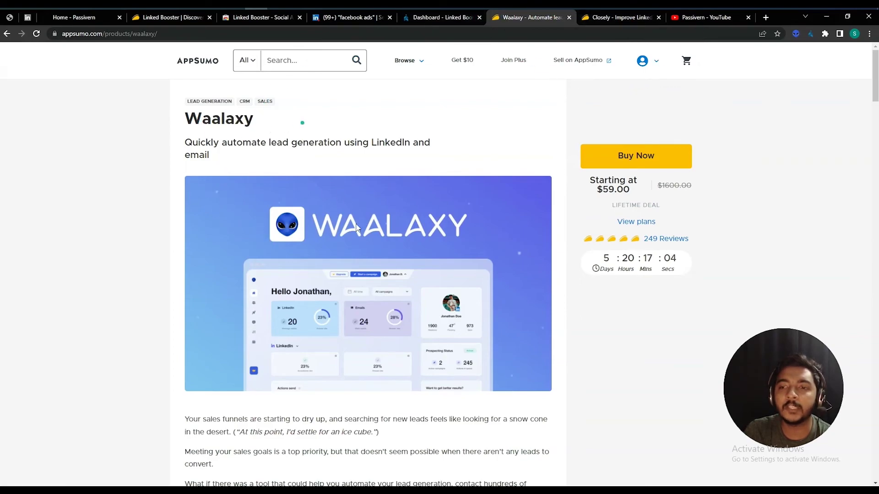
pyautogui.scroll(-3, 98, 227)
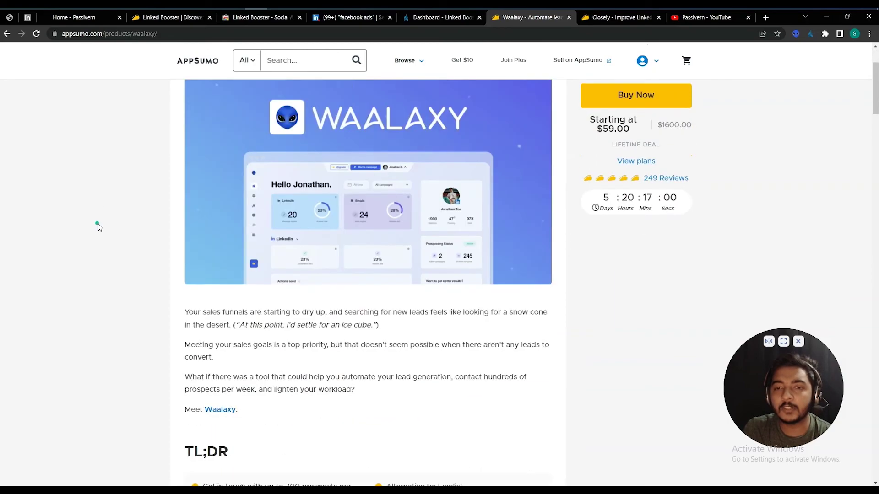
pyautogui.scroll(-4, 97, 227)
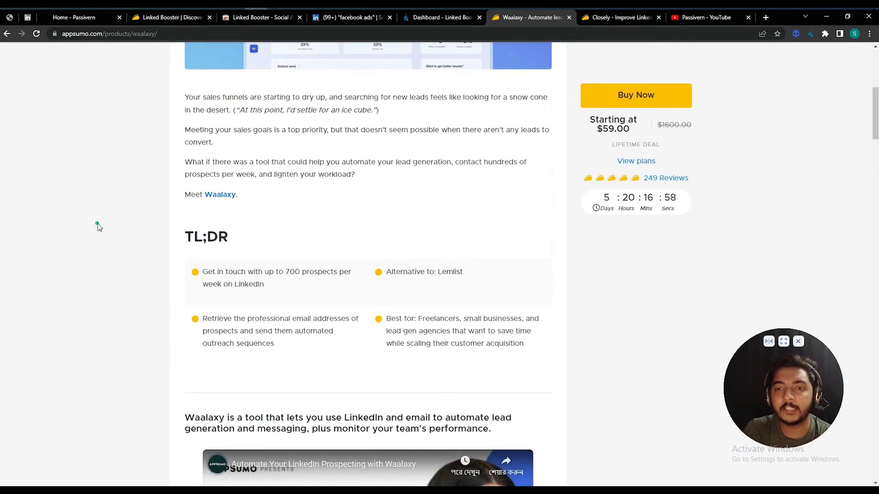
pyautogui.scroll(-6, 98, 227)
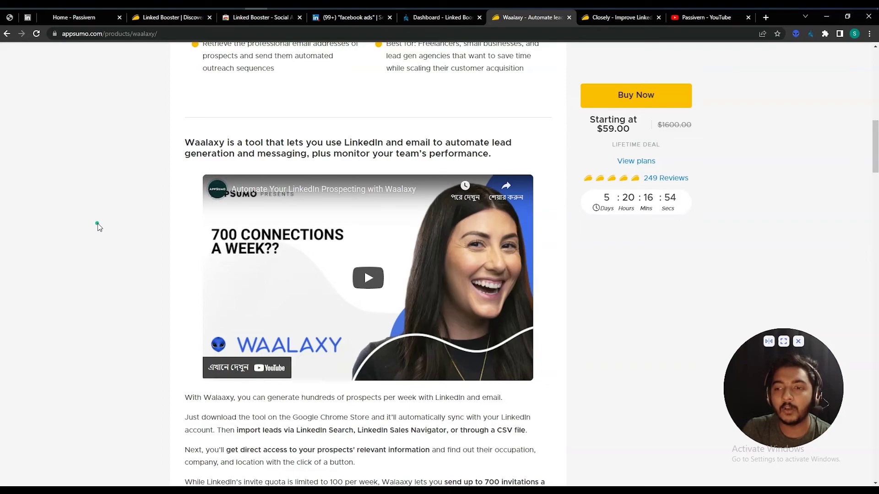
pyautogui.scroll(8, 97, 271)
pyautogui.scroll(5, 98, 271)
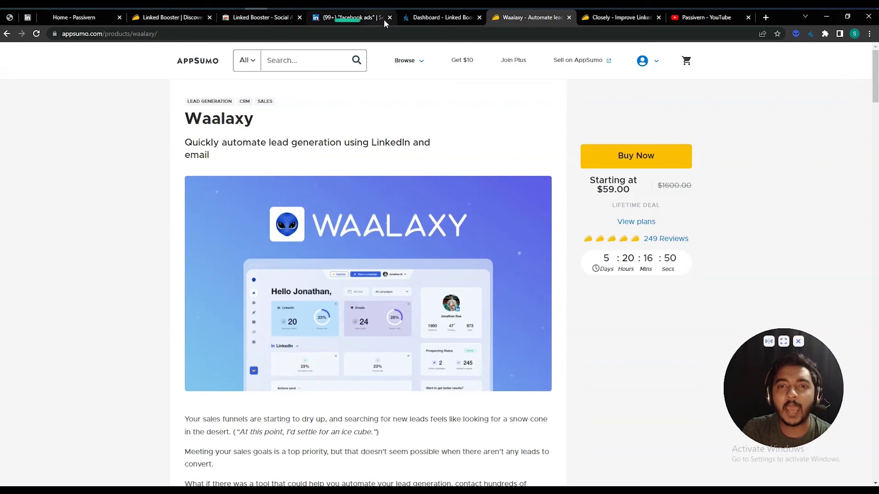
# Revisit the Linked Booster dashboard and examine the one-time price and feature list of its plan on the AppSumo deal page.
pyautogui.click(438, 20)
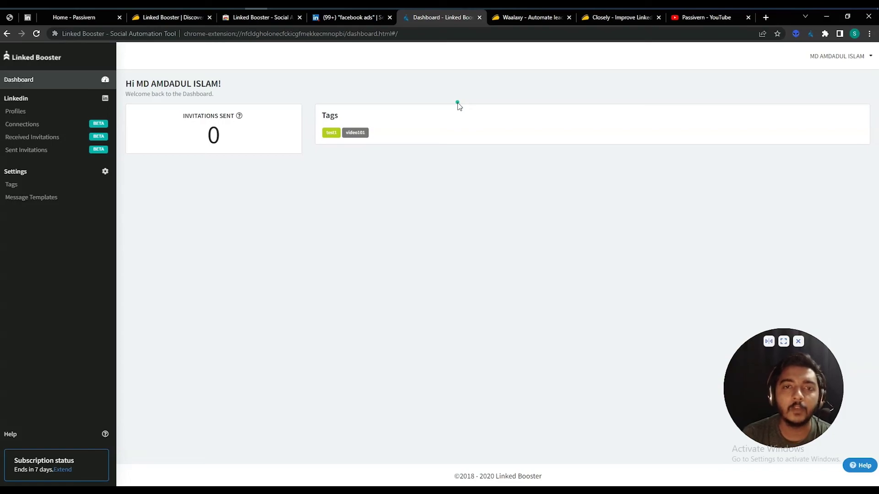
pyautogui.click(179, 20)
pyautogui.moveTo(177, 118); pyautogui.dragTo(368, 126)
pyautogui.click(368, 127)
pyautogui.scroll(-10, 368, 129)
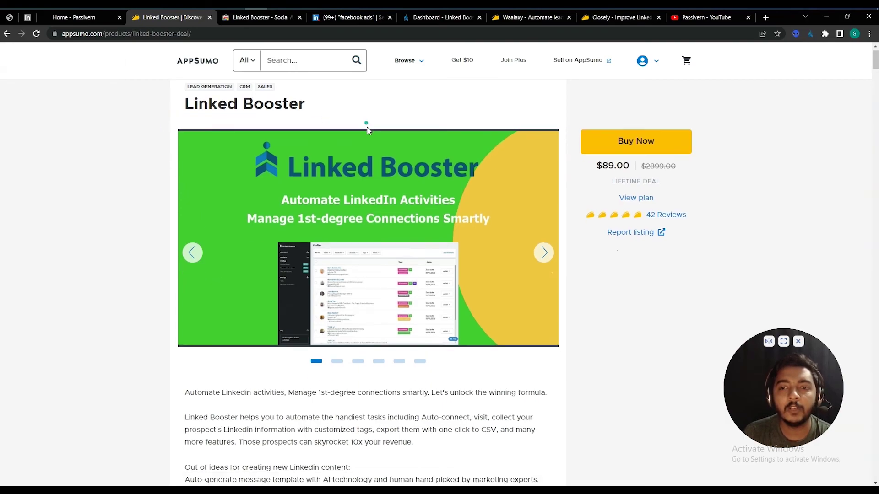
pyautogui.scroll(-5, 368, 131)
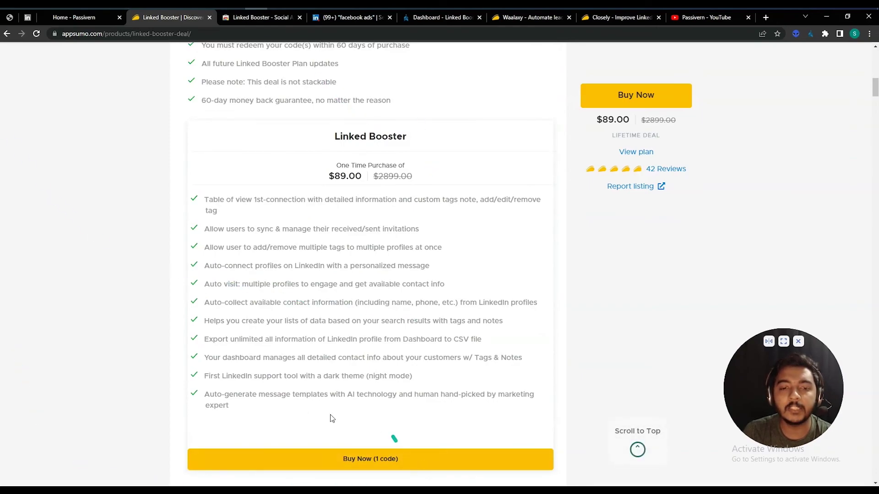
pyautogui.moveTo(334, 176); pyautogui.dragTo(369, 180)
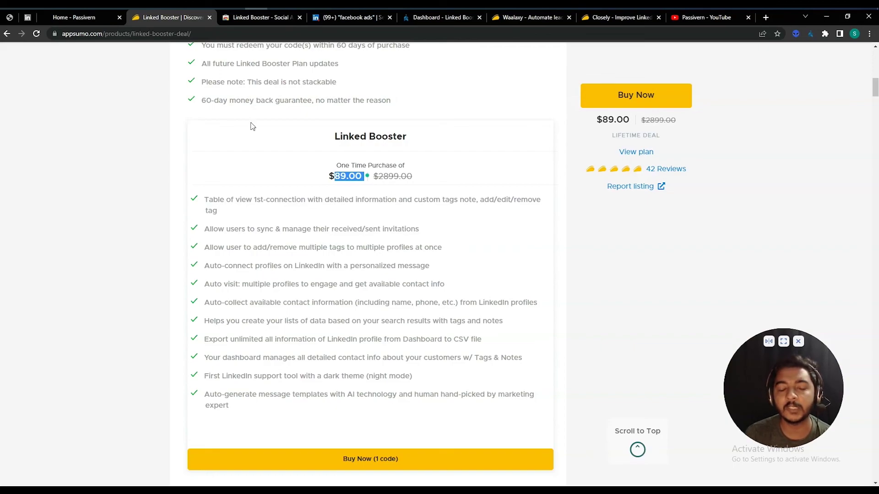
pyautogui.middleClick(148, 260)
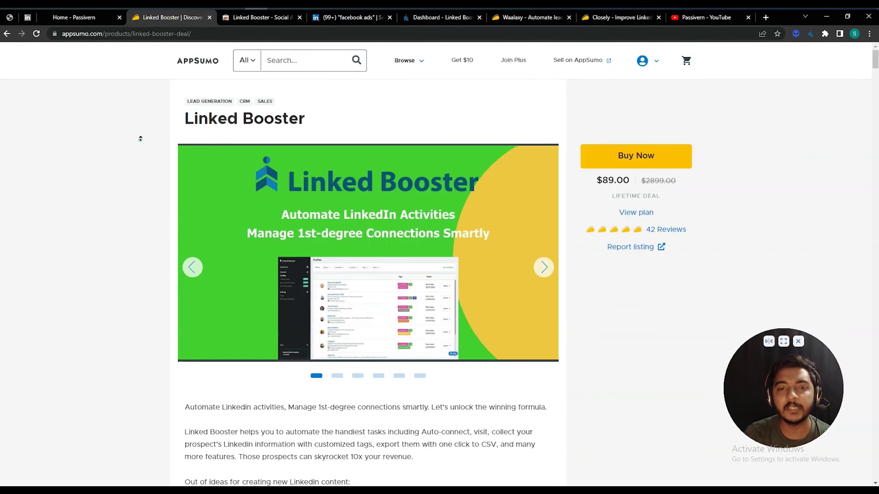
# Visit the Passivern website and YouTube channel, and browse the recent posts in the "Passivern SaaS LTD Review with Giveaway" Facebook group.
pyautogui.click(63, 21)
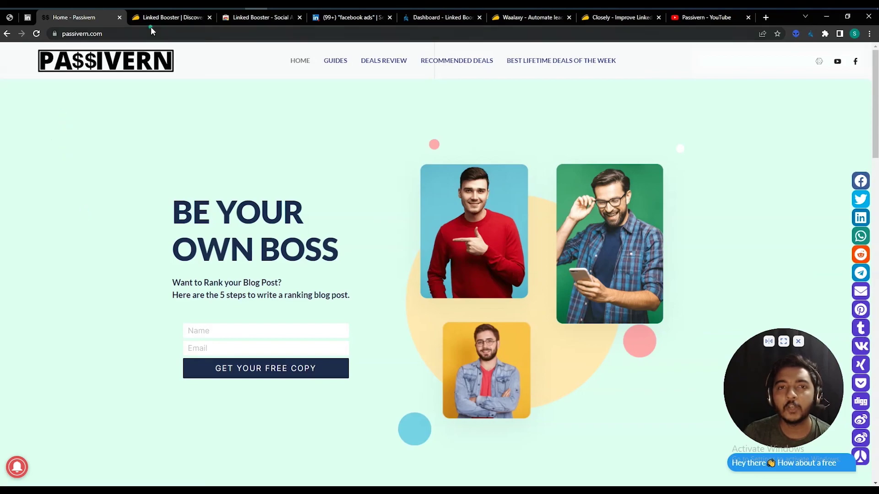
pyautogui.click(172, 20)
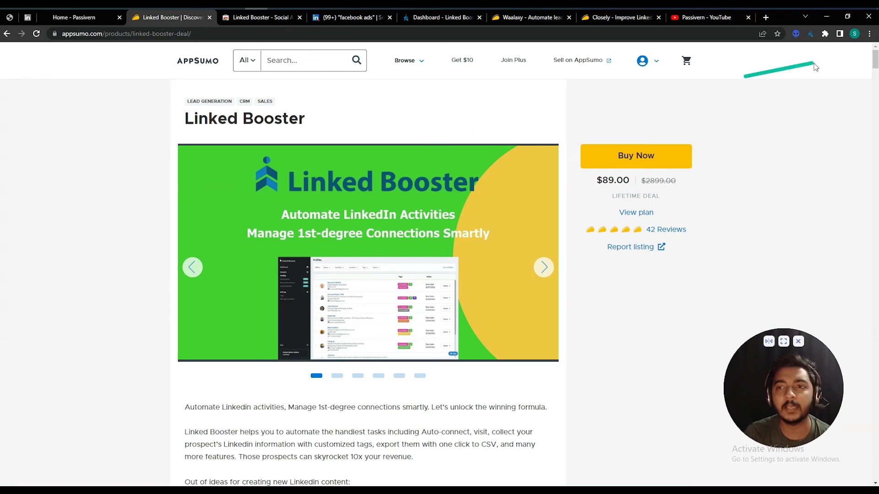
pyautogui.click(704, 17)
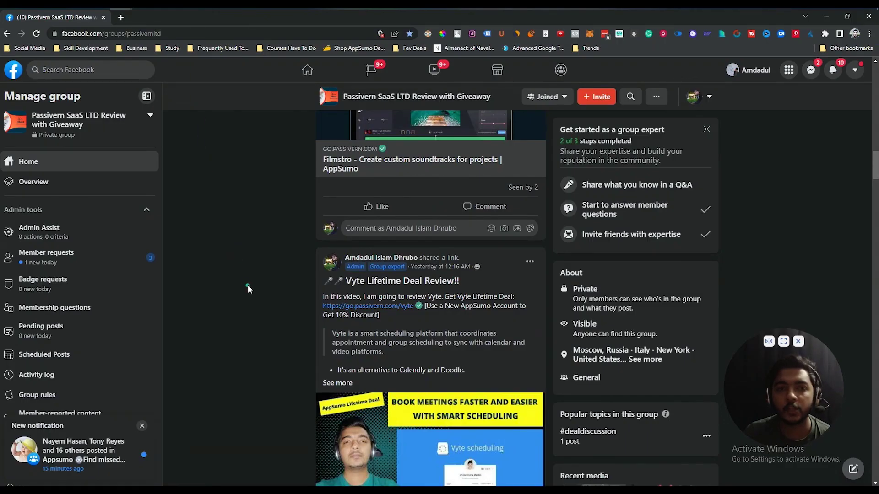
pyautogui.middleClick(248, 279)
pyautogui.scroll(10, 247, 279)
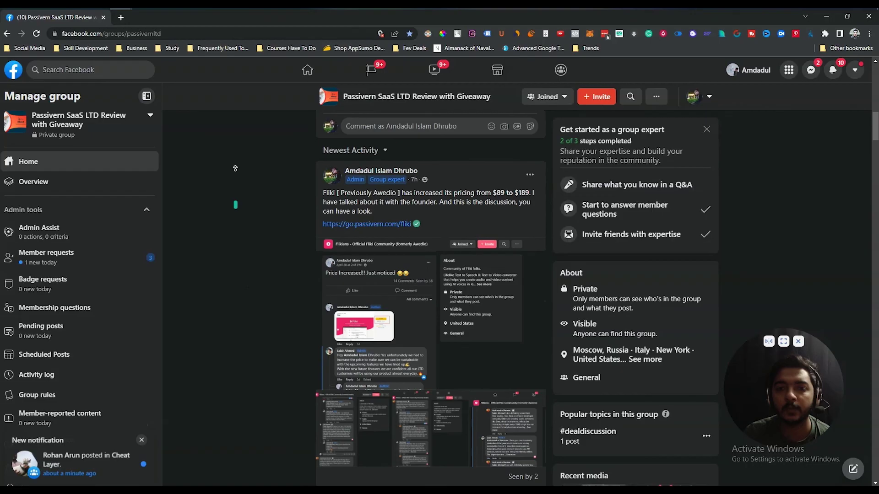